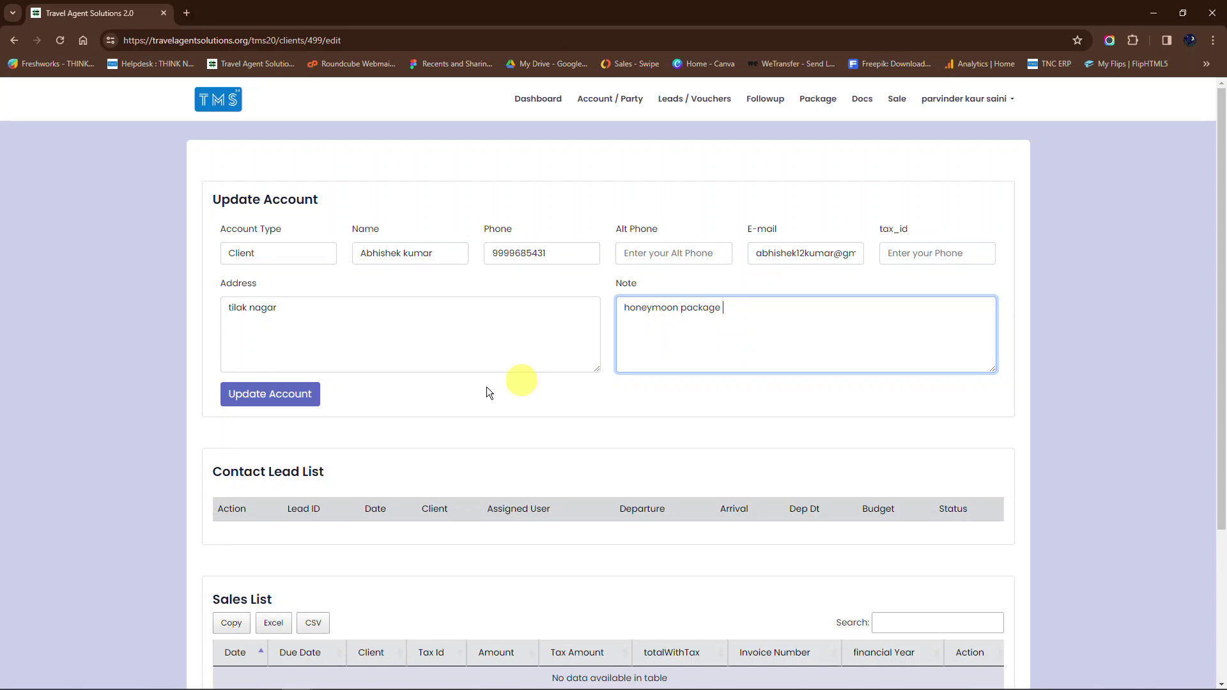
# Step: Save the client account so its 'honeymoon package' note is stored
pyautogui.scroll(-2, 432, 412)
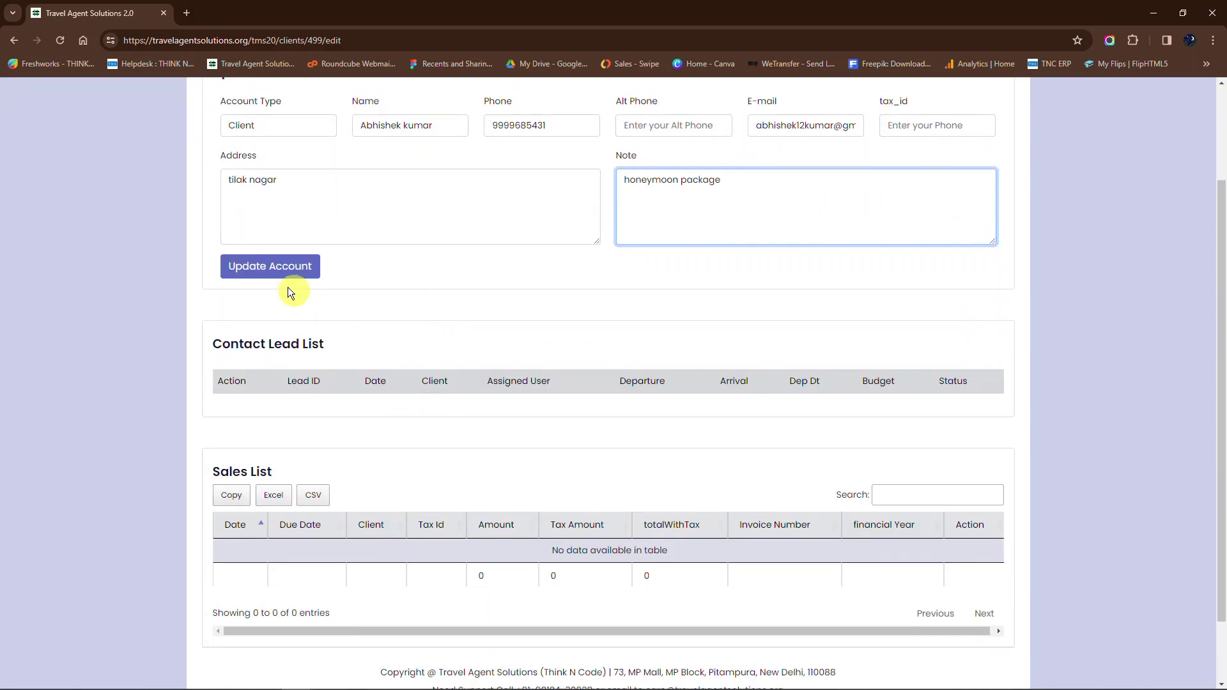
pyautogui.scroll(1, 286, 282)
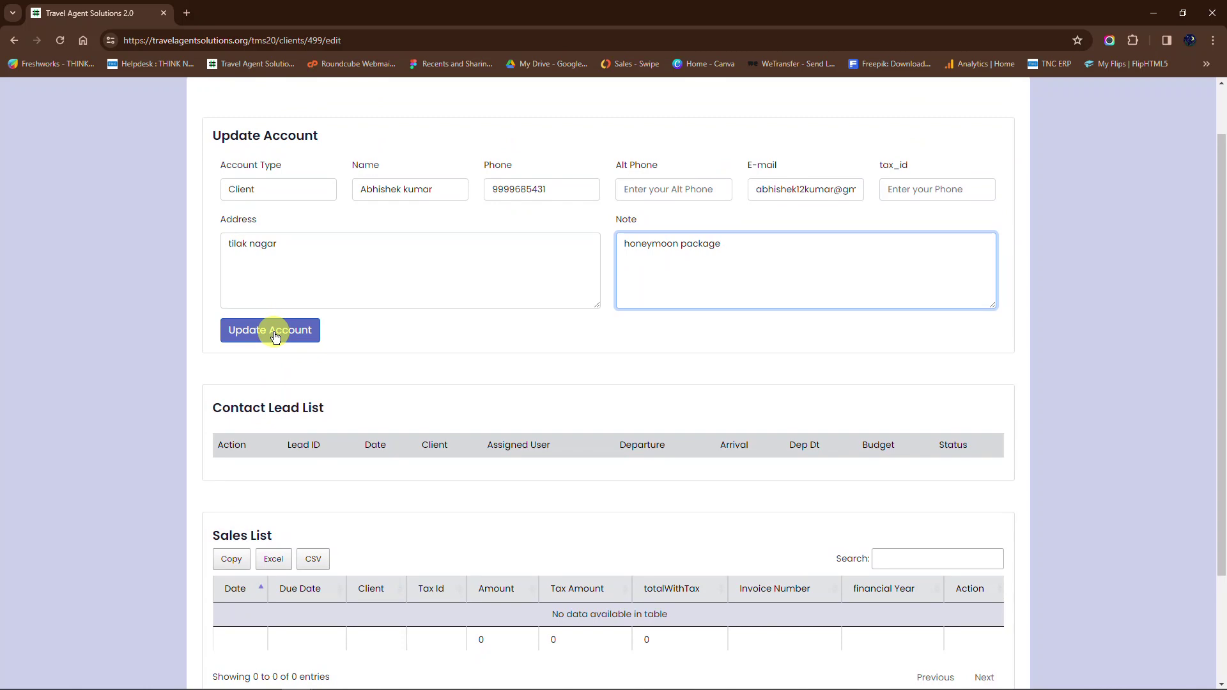
pyautogui.click(276, 338)
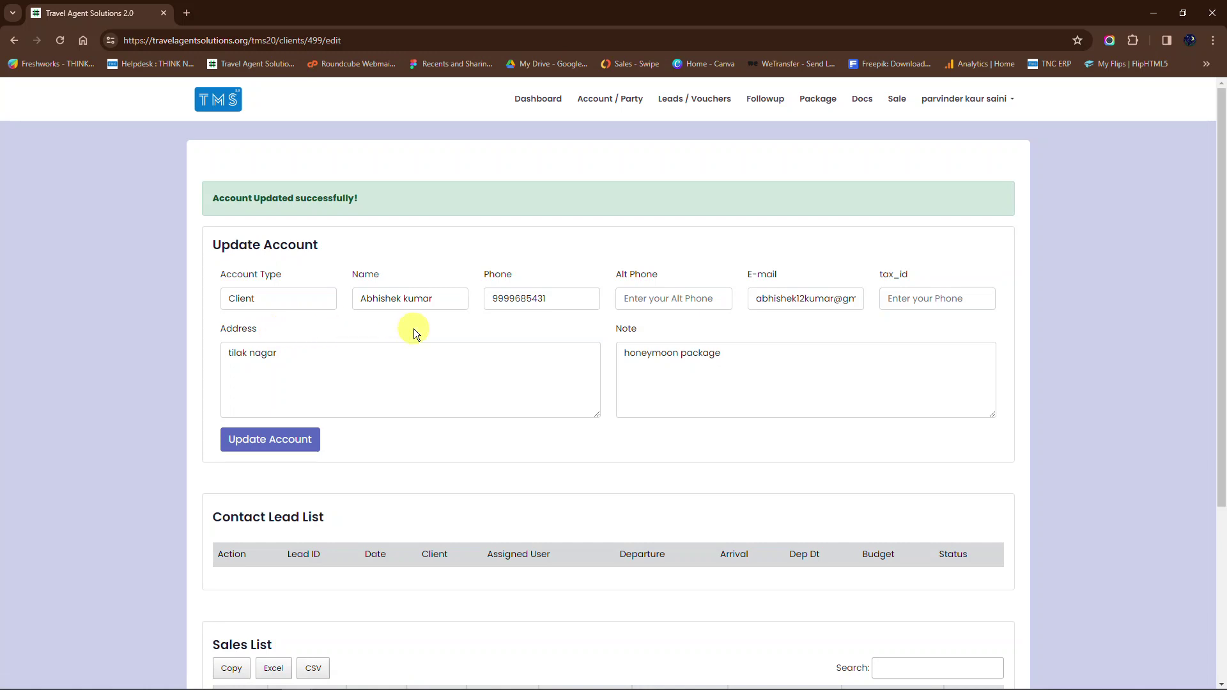
pyautogui.scroll(-4, 412, 329)
# Step: Go from Leads / Vouchers to the Account / Party list of all accounts
pyautogui.scroll(4, 413, 328)
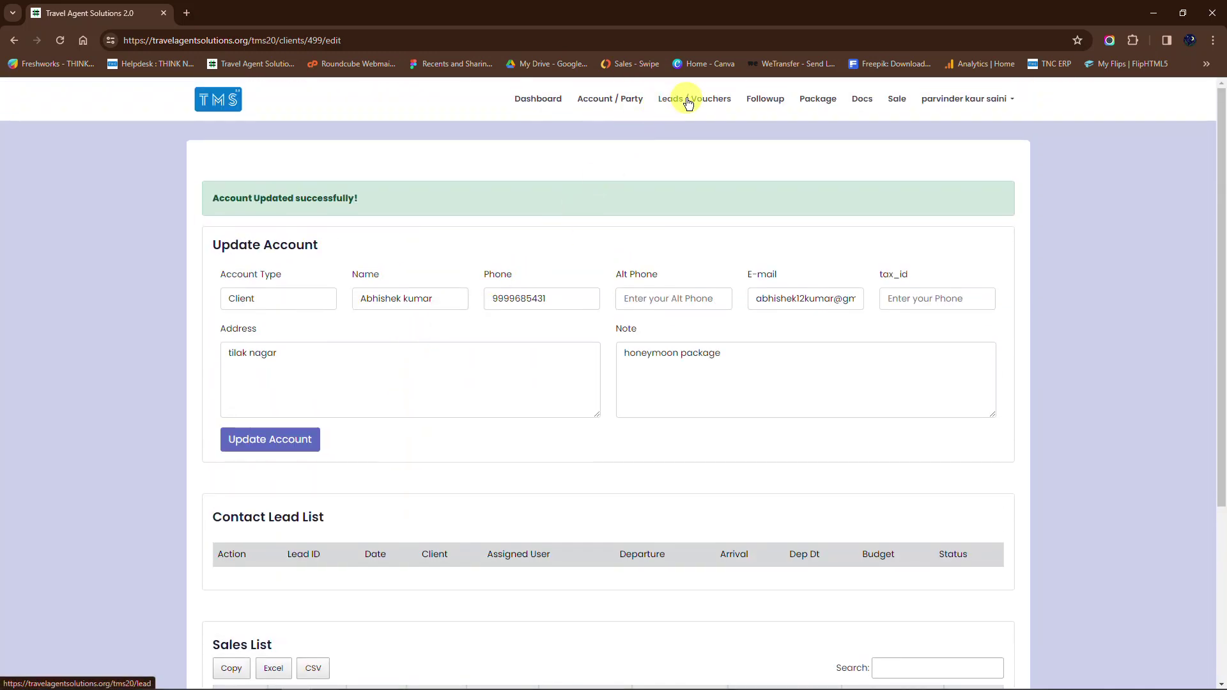
pyautogui.click(688, 101)
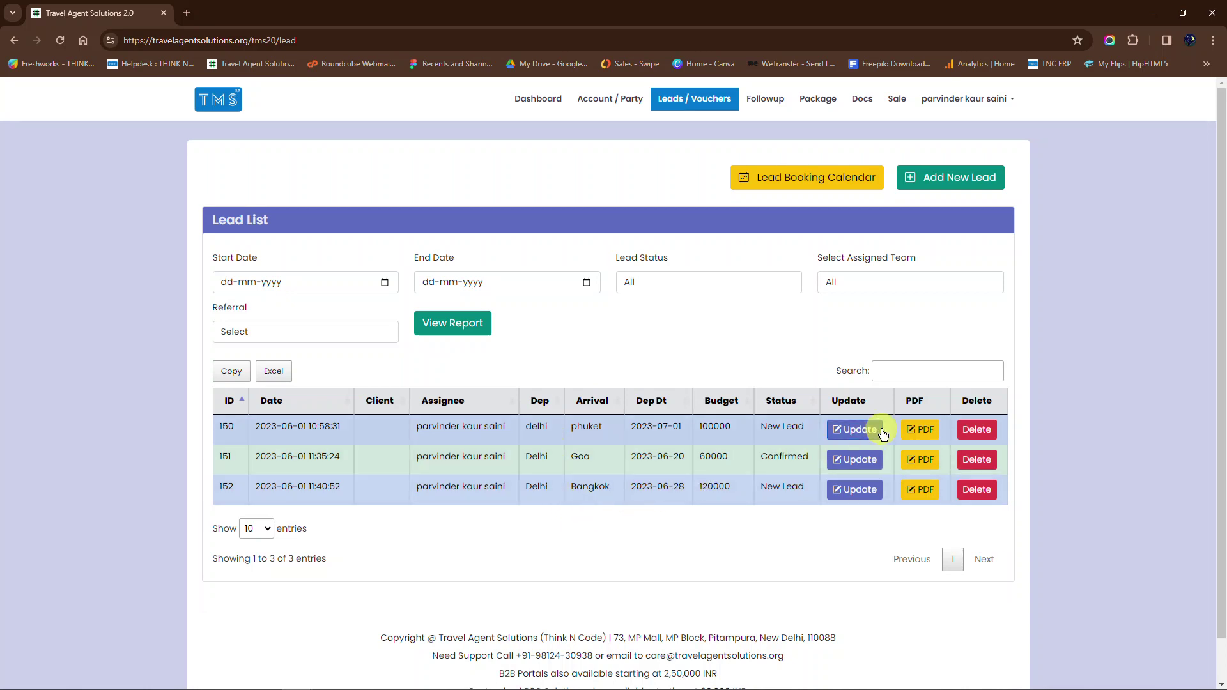
pyautogui.click(587, 100)
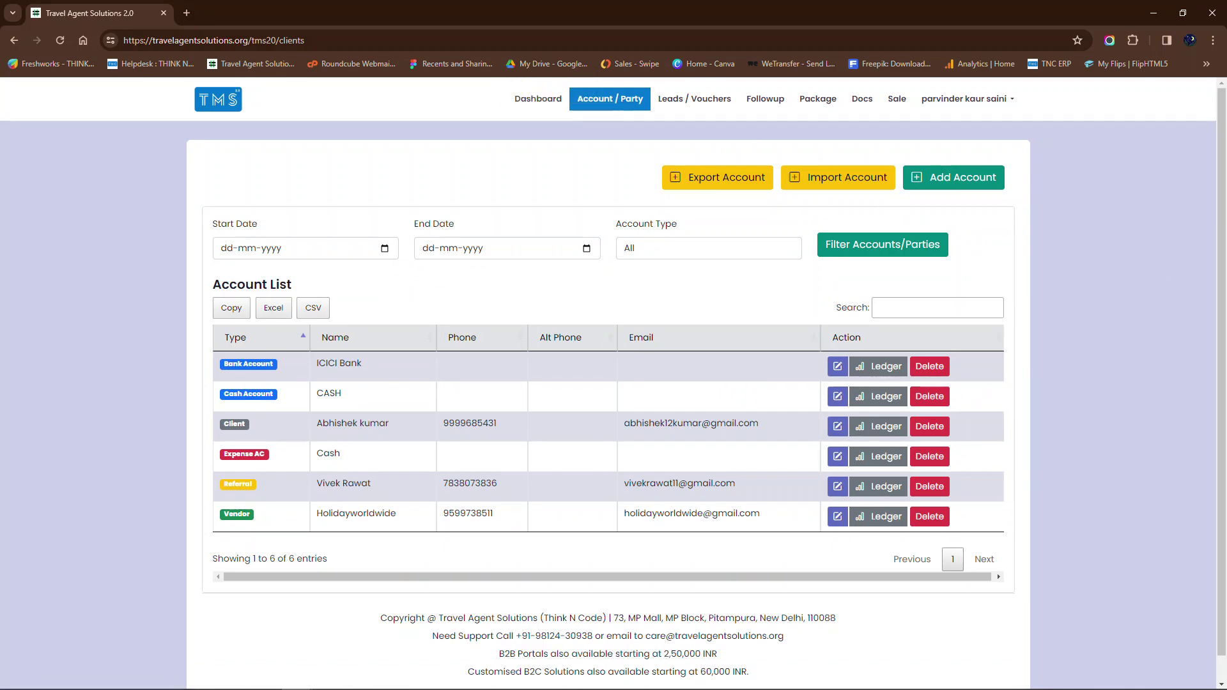
# Step: Start a new client account and enter the client's full name, capitalising the surname
pyautogui.click(955, 177)
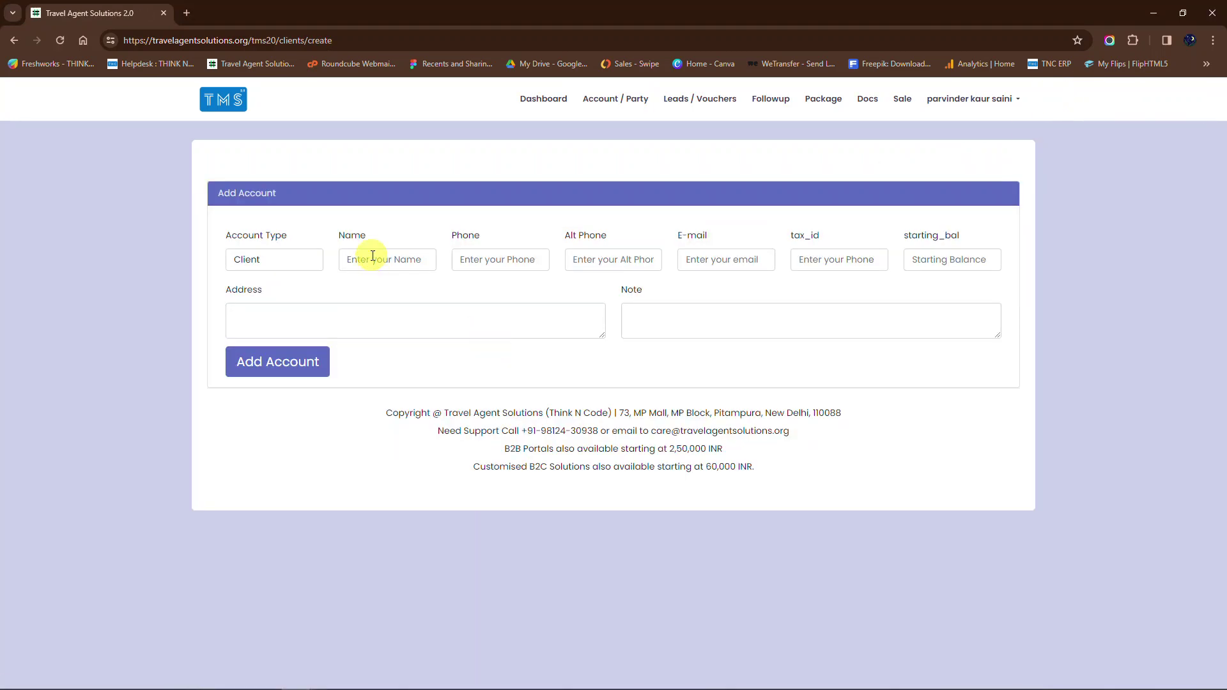
pyautogui.click(373, 255)
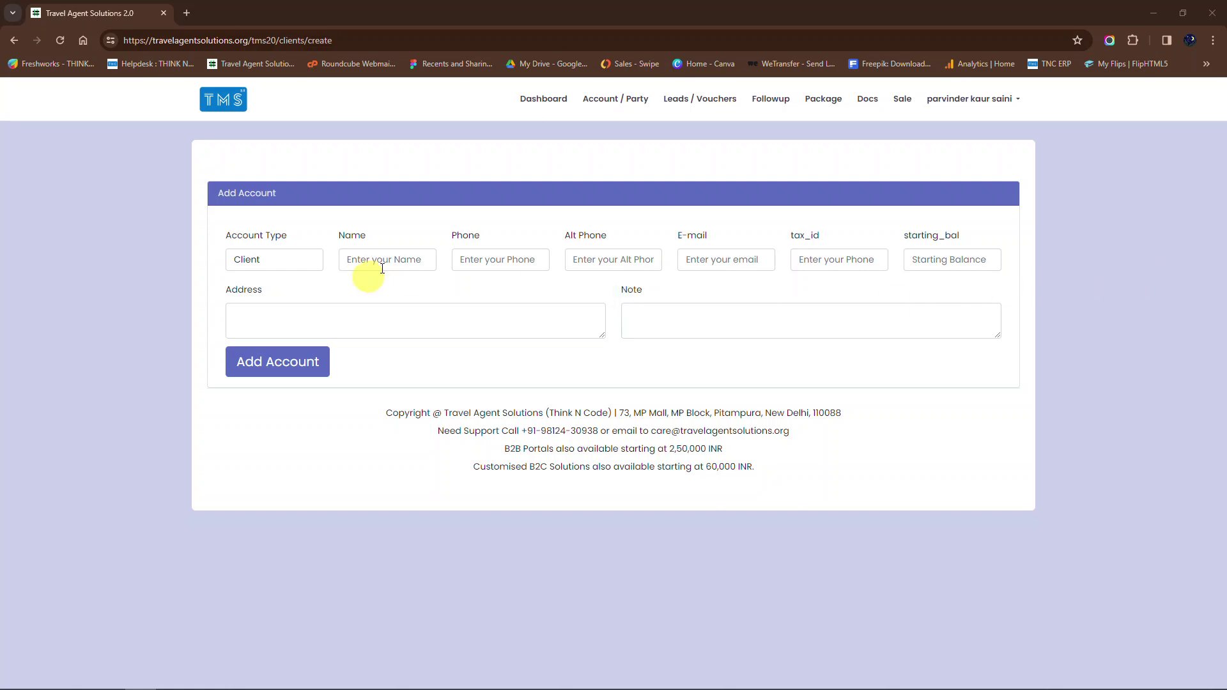
pyautogui.click(391, 261)
pyautogui.write('a')
pyautogui.press('BackSpace')
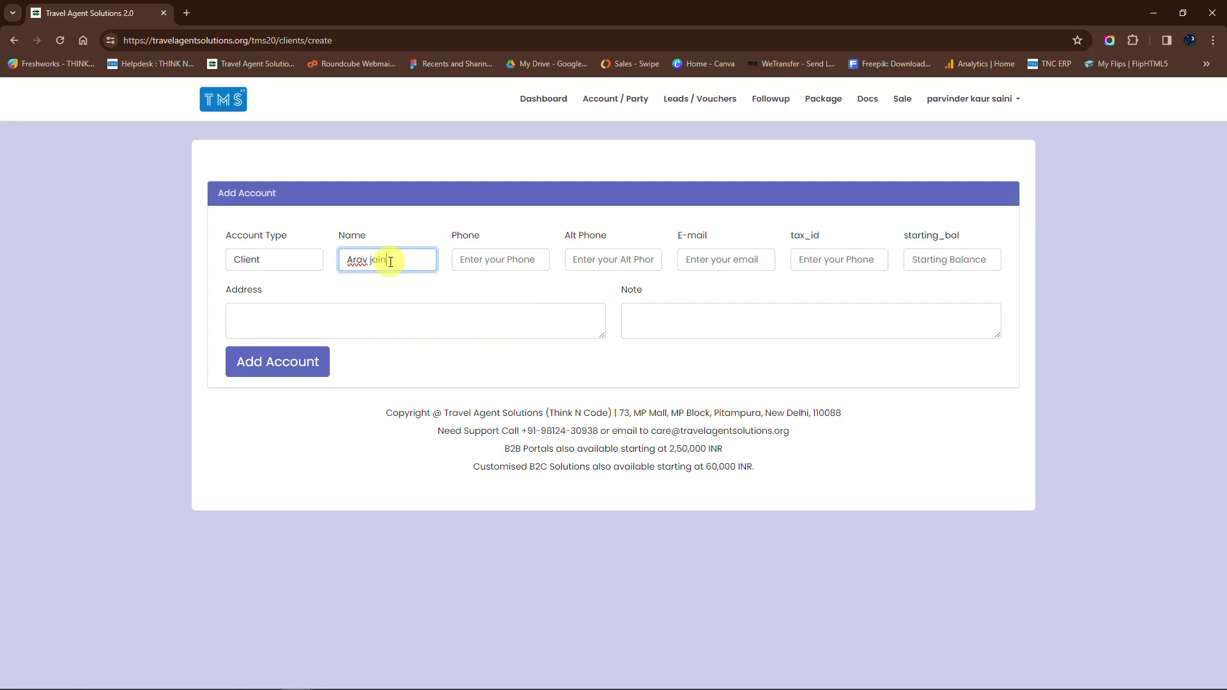
pyautogui.click(373, 259)
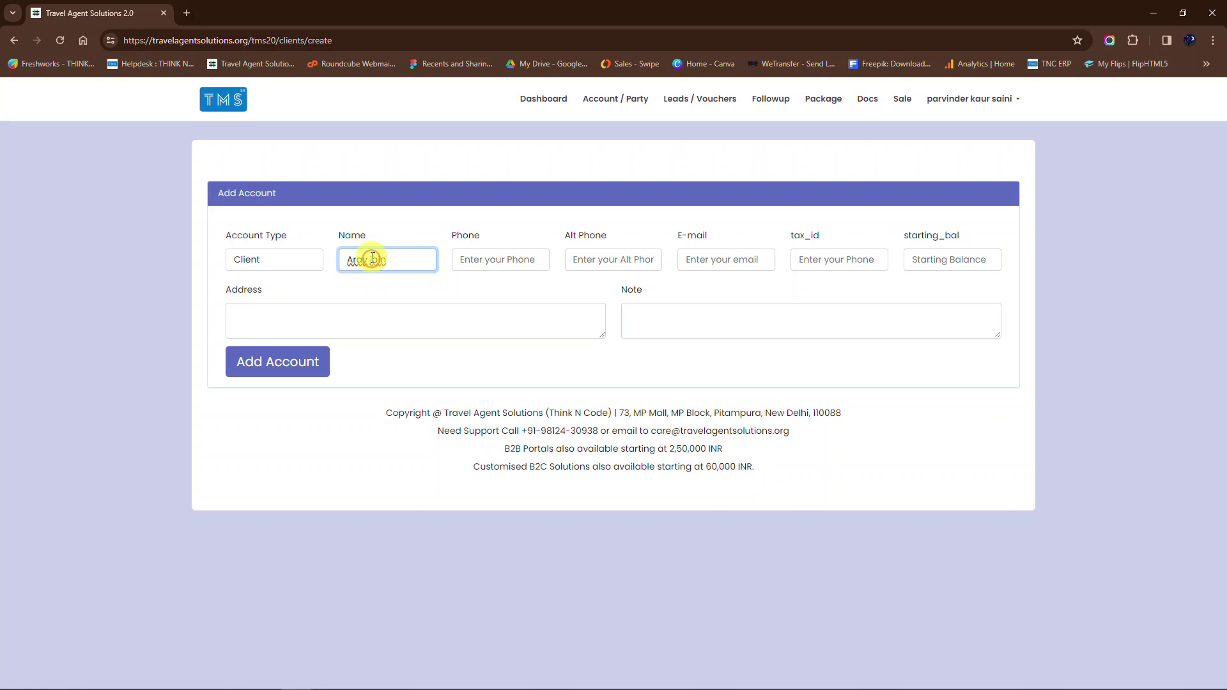
pyautogui.press('BackSpace')
pyautogui.write('J')
# Step: Enter the client's phone number, removing the extra trailing digit
pyautogui.click(479, 262)
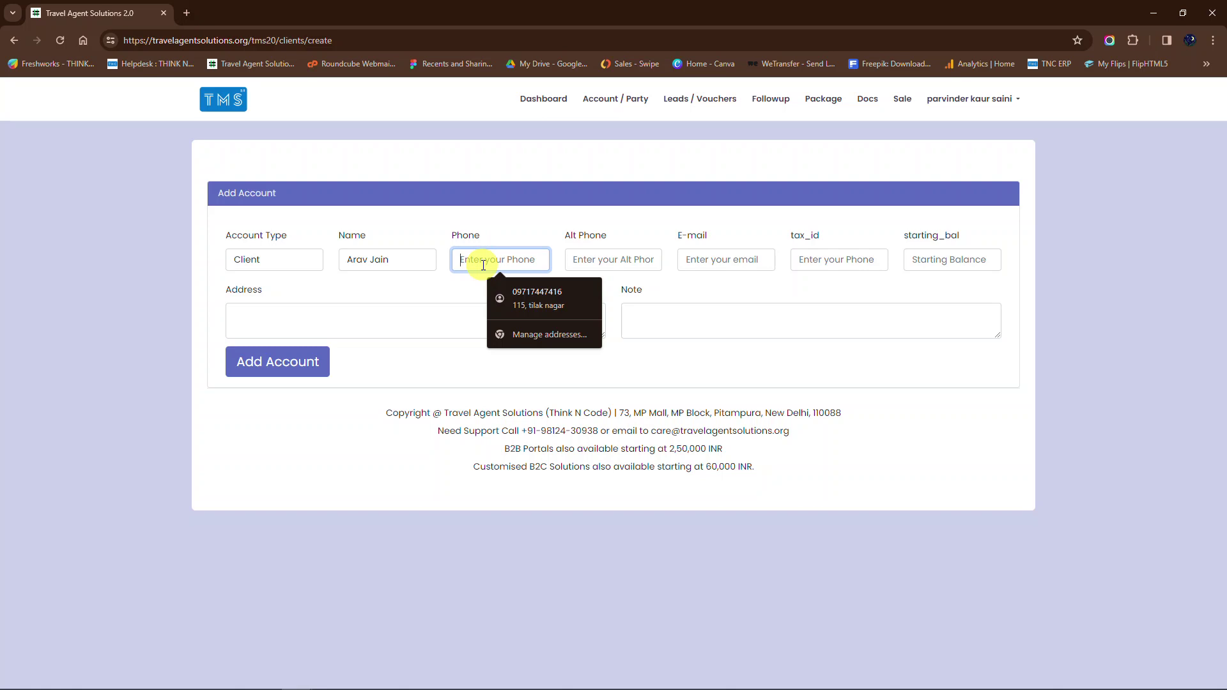
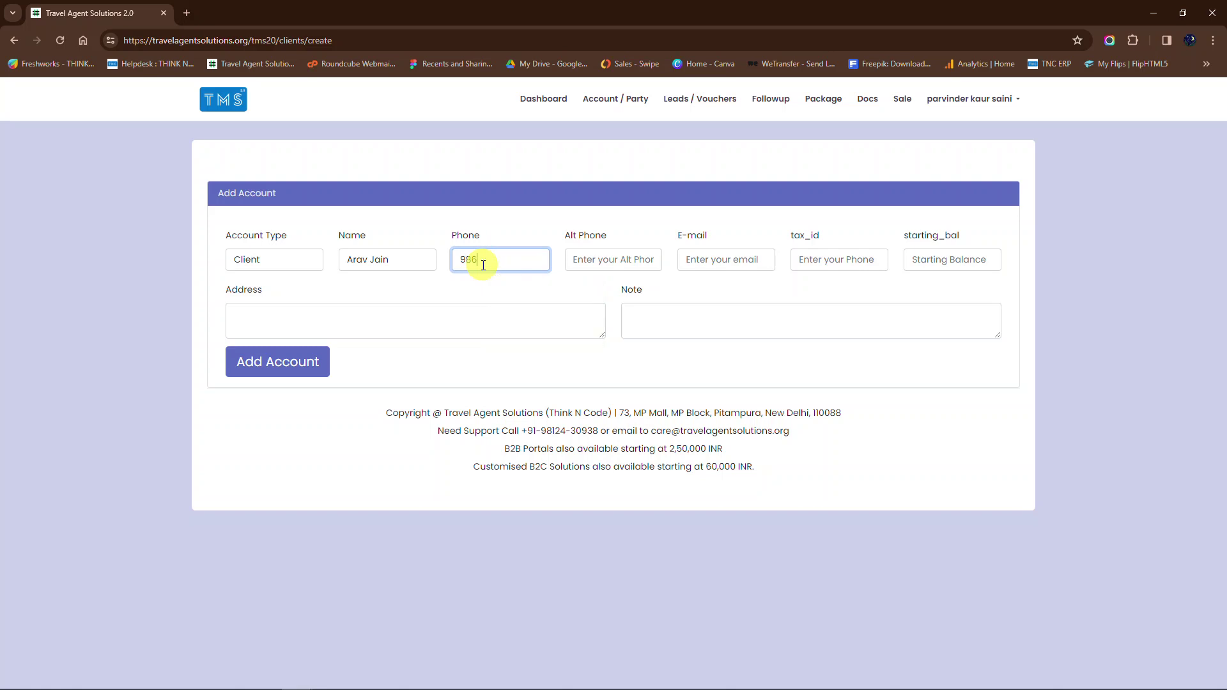
pyautogui.click(610, 260)
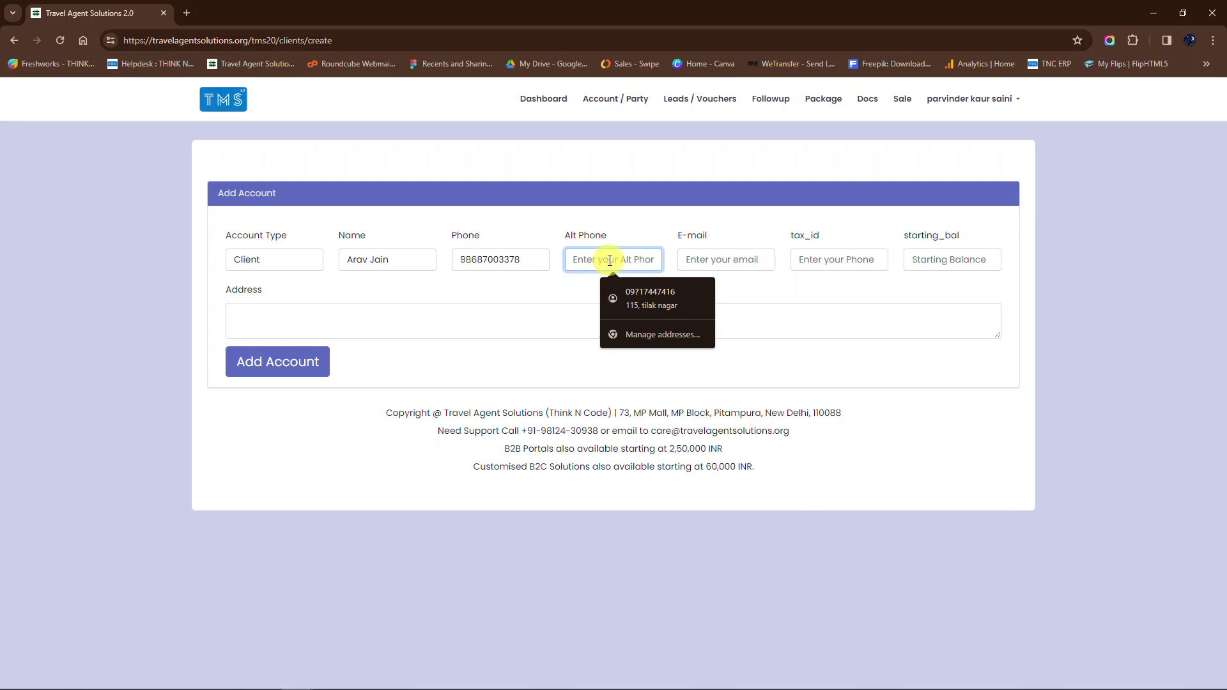
pyautogui.click(546, 256)
pyautogui.press('BackSpace')
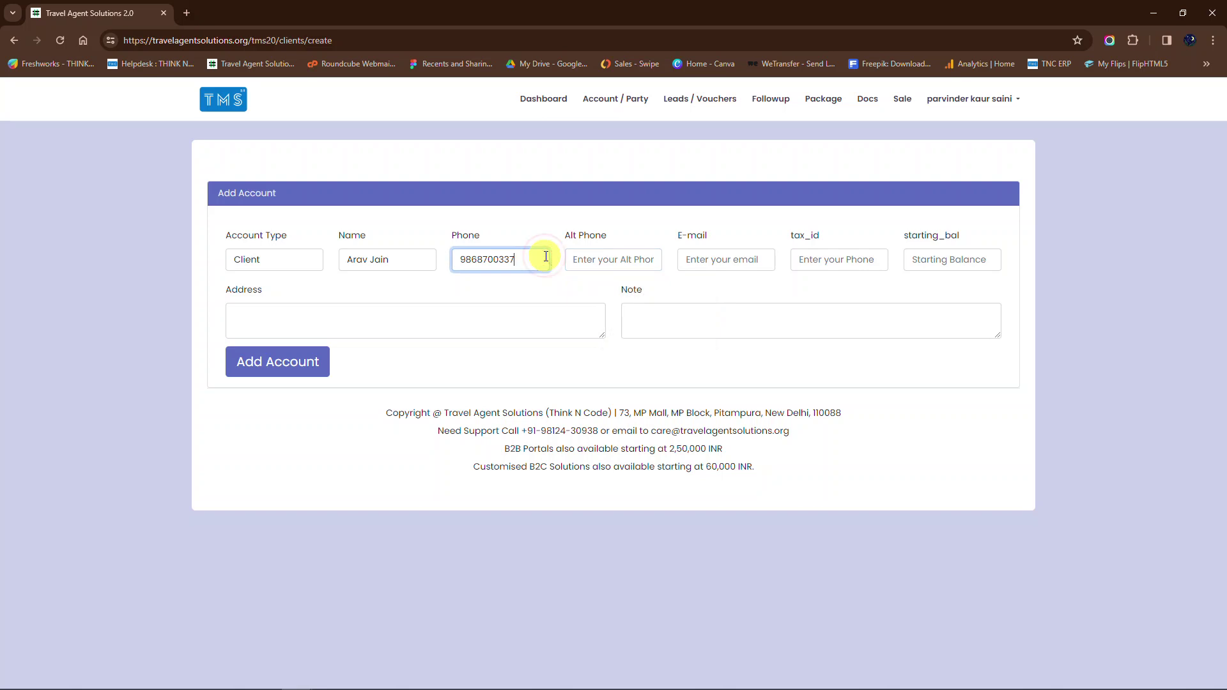
pyautogui.click(690, 260)
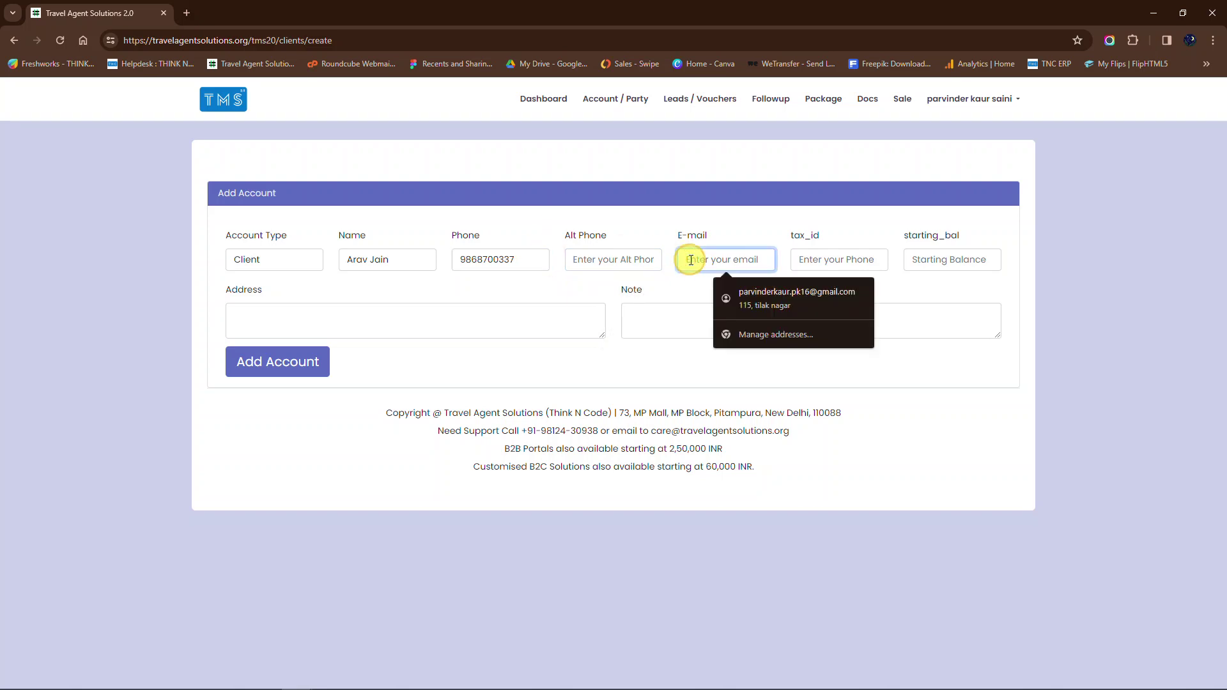
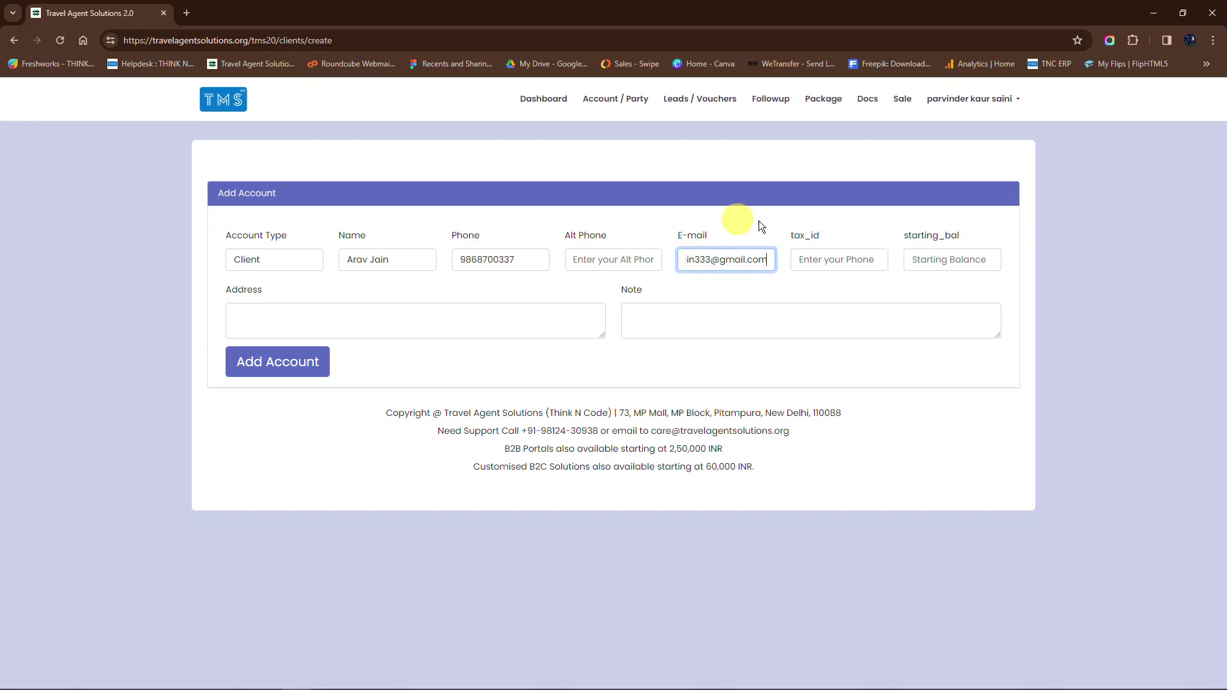
# Step: Enter the client's e-mail address and choose 0 as the starting balance
pyautogui.click(923, 259)
pyautogui.click(950, 289)
# Step: Enter the client's capitalised address and save the new client account
pyautogui.click(466, 328)
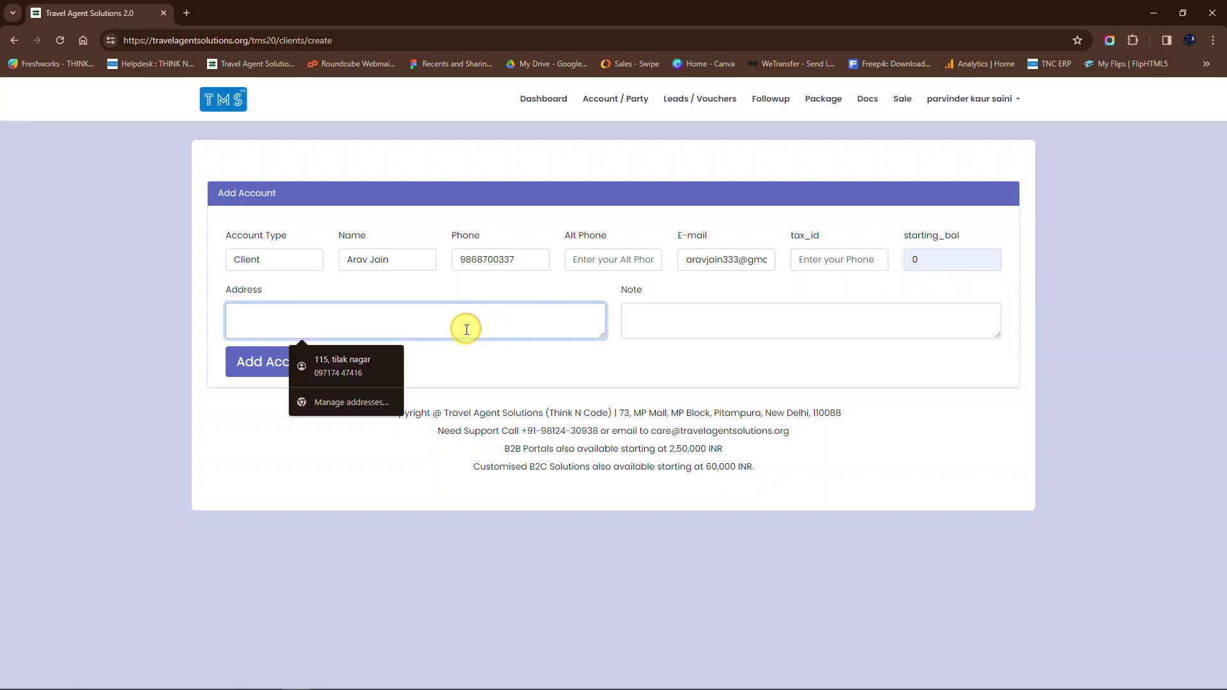
pyautogui.write('pitampura')
pyautogui.click(241, 318)
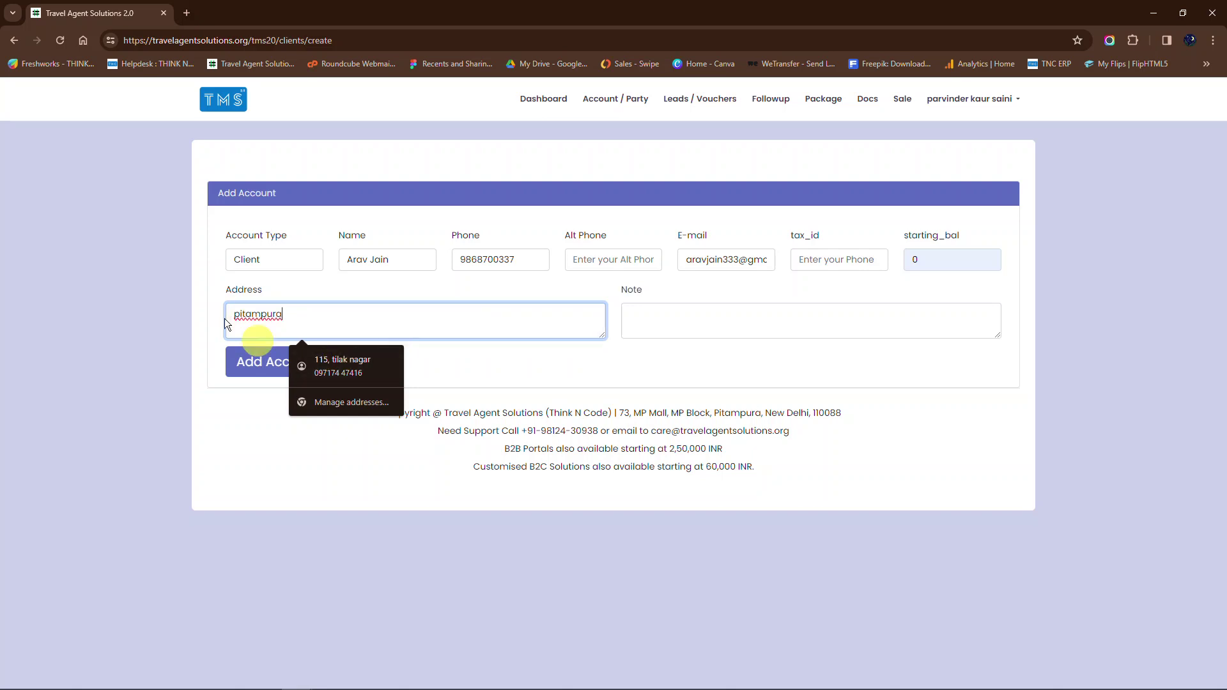
pyautogui.press('BackSpace')
pyautogui.write('P')
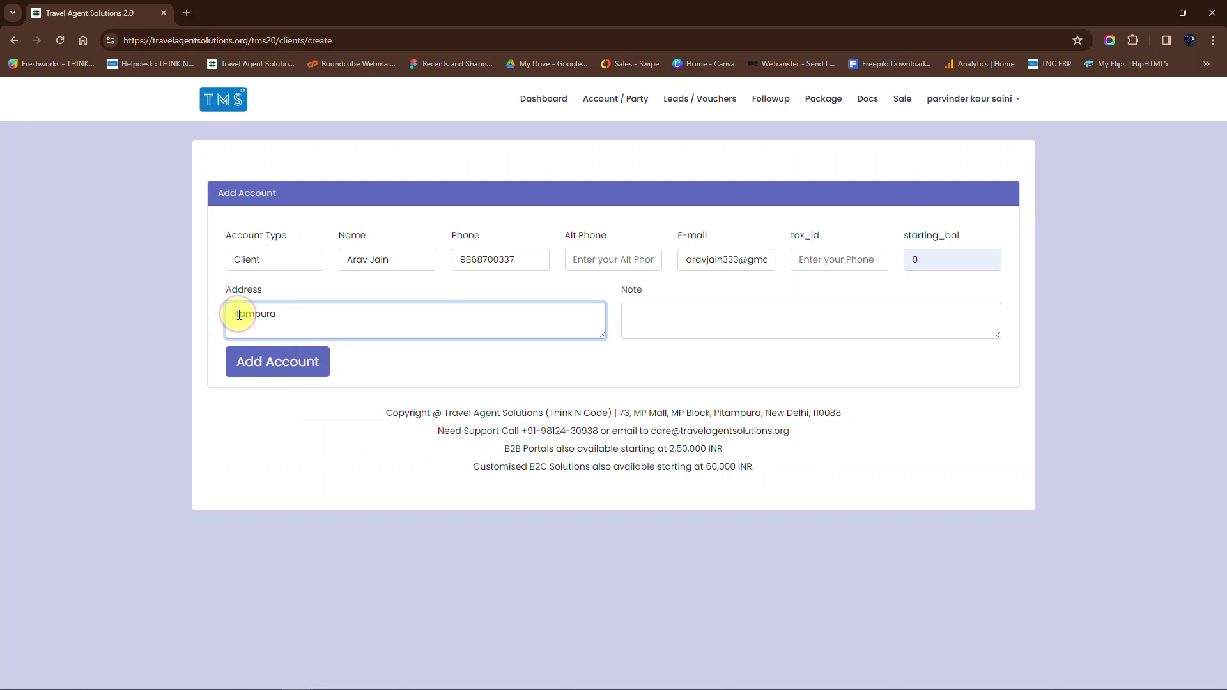
pyautogui.click(310, 366)
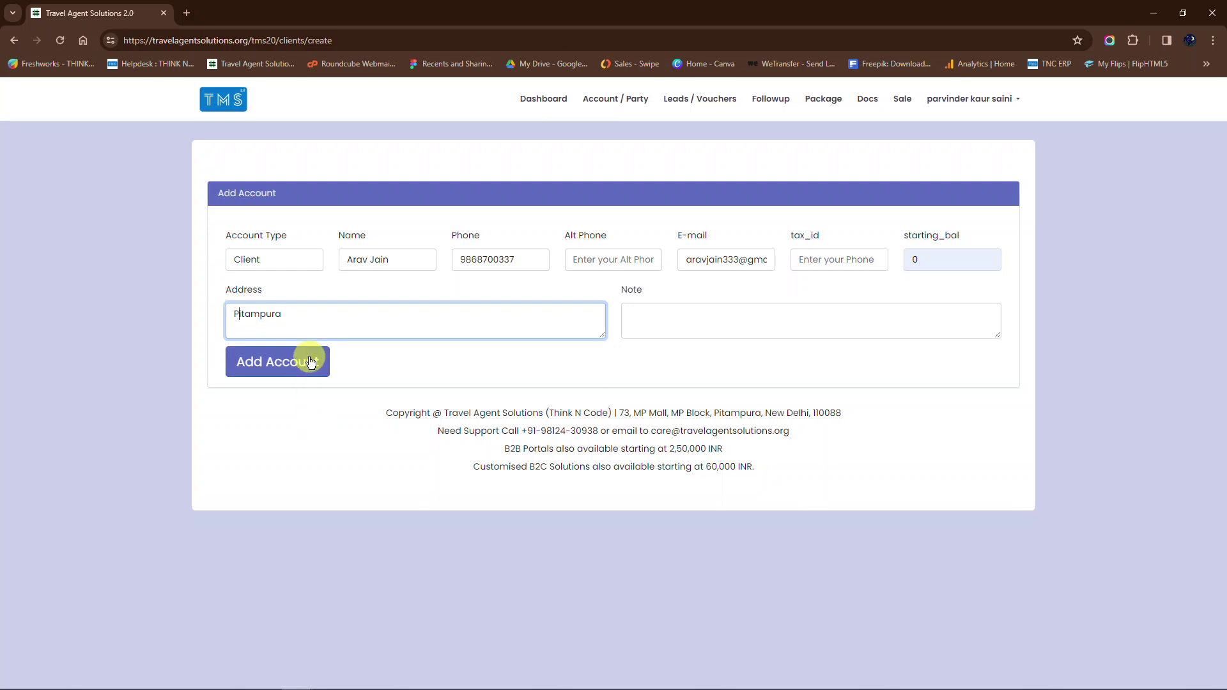
pyautogui.click(310, 366)
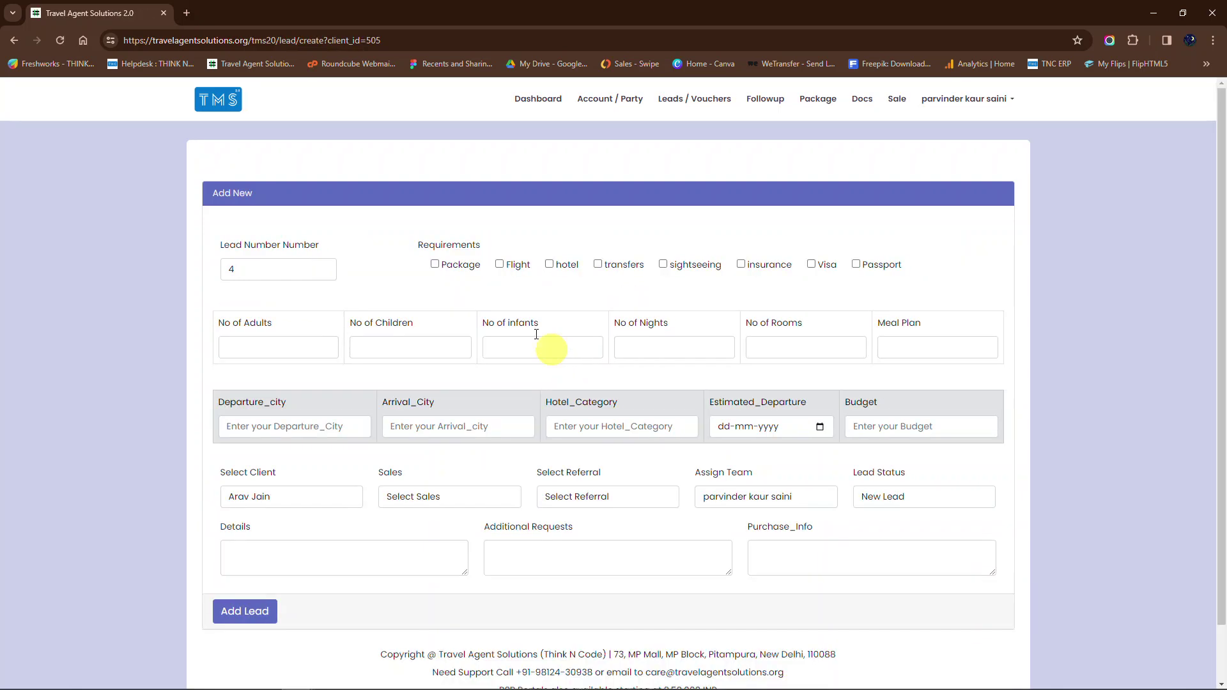
# Step: Set the lead's requirements, ticking hotel, transfers and sightseeing
pyautogui.click(435, 264)
pyautogui.click(500, 265)
pyautogui.click(549, 265)
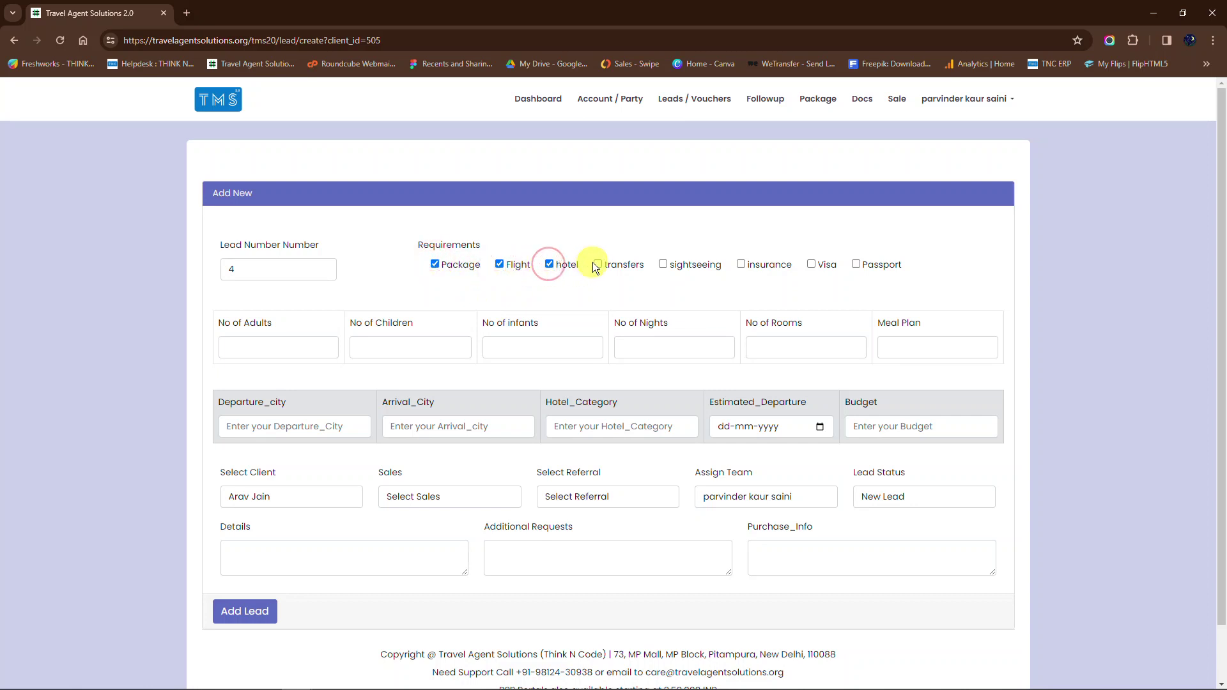
pyautogui.click(596, 265)
pyautogui.click(664, 267)
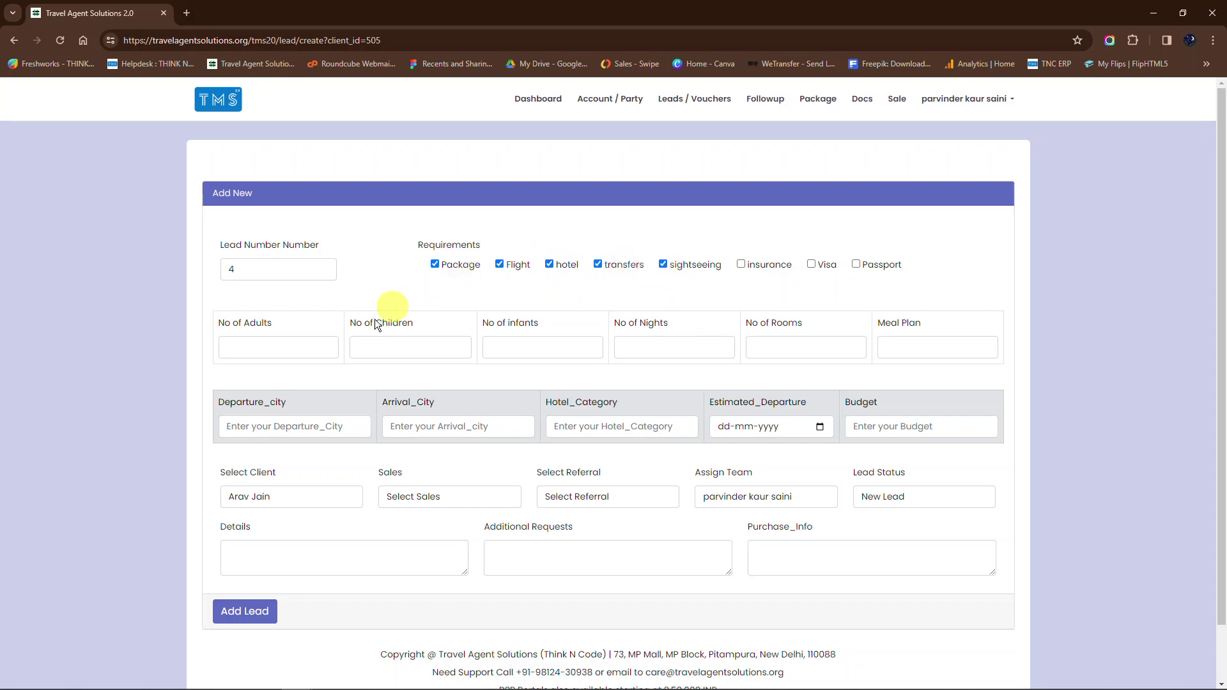
# Step: Enter 2 adults, 1 child, 0 infants, 6 nights and 1 room
pyautogui.click(303, 348)
pyautogui.write('2')
pyautogui.click(403, 351)
pyautogui.write('1')
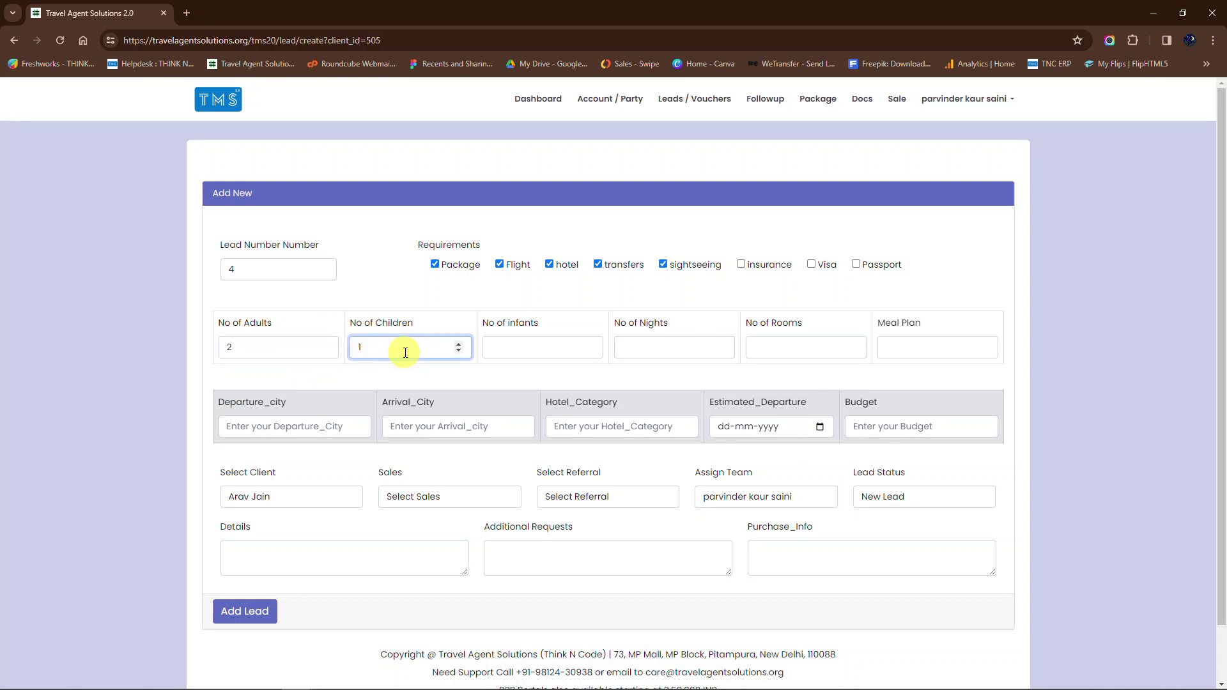
pyautogui.click(566, 345)
pyautogui.write('0')
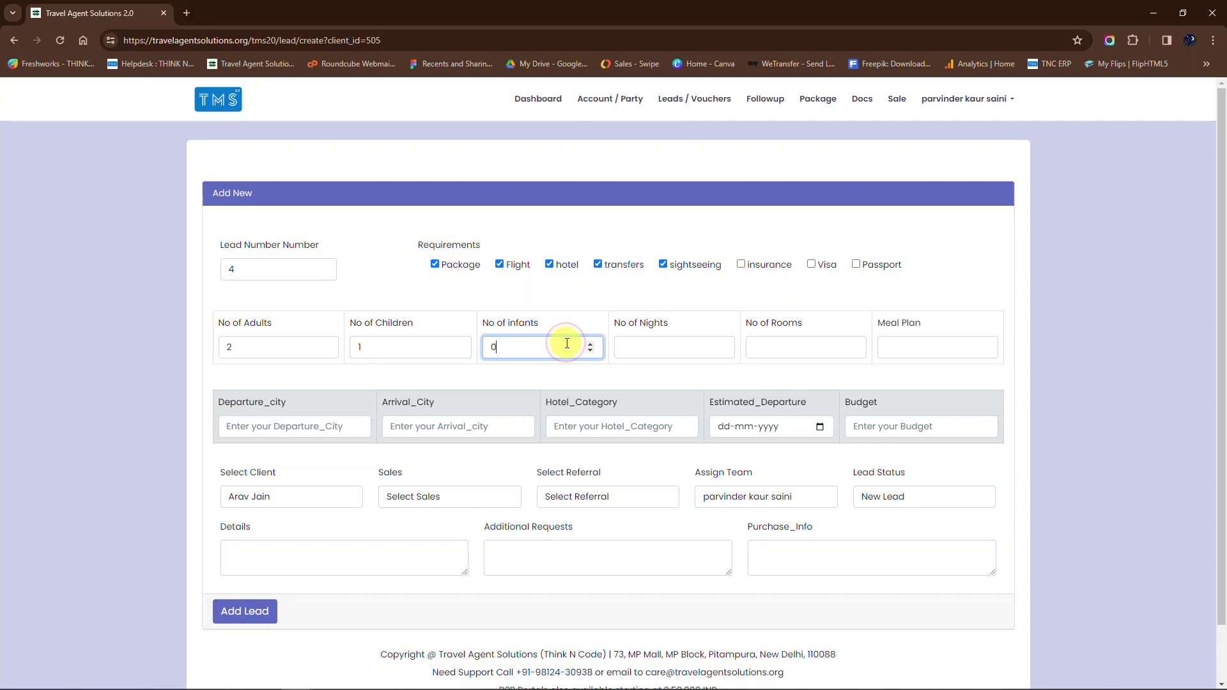
pyautogui.click(658, 345)
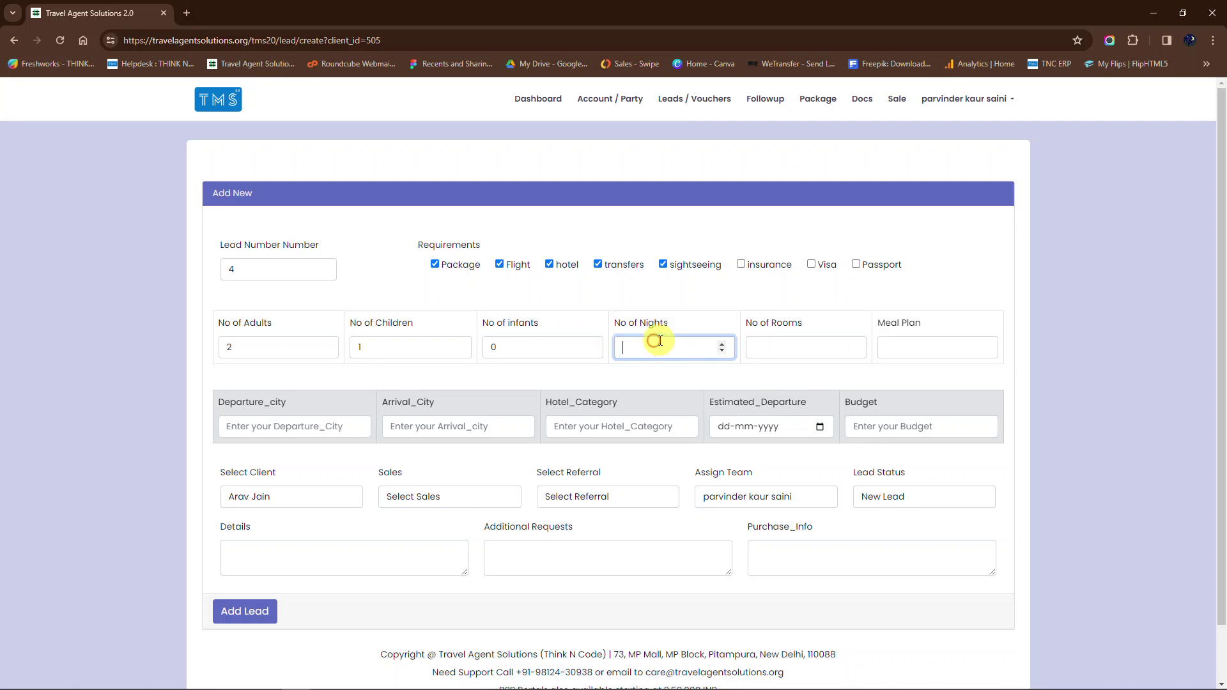
pyautogui.write('6')
pyautogui.click(791, 345)
pyautogui.moveTo(793, 316); pyautogui.dragTo(787, 338)
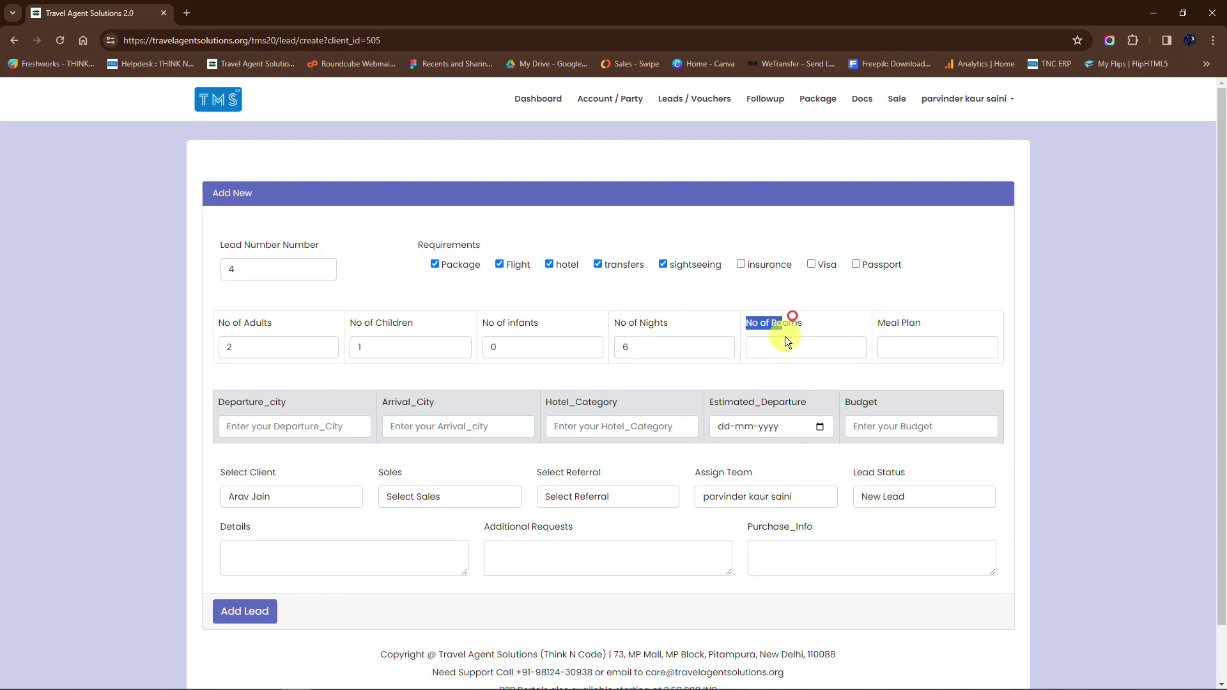
pyautogui.click(783, 345)
pyautogui.write('1')
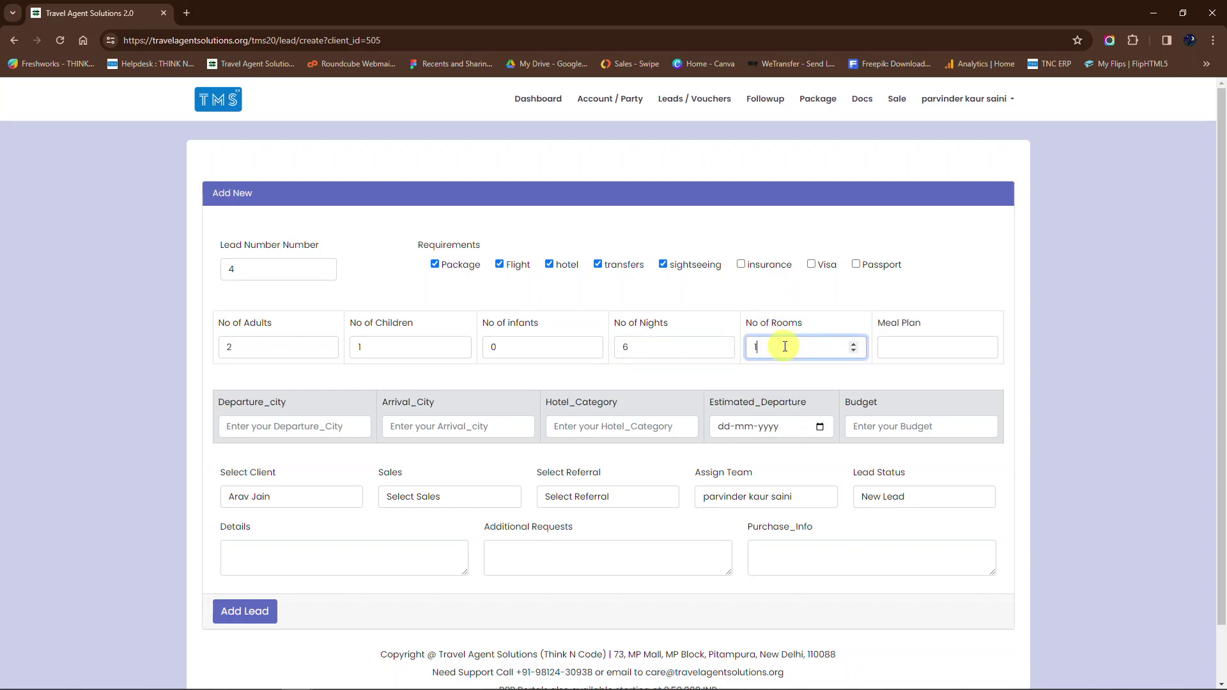
# Step: Set the meal plan to Breakfast and the departure city to Delhi
pyautogui.click(940, 345)
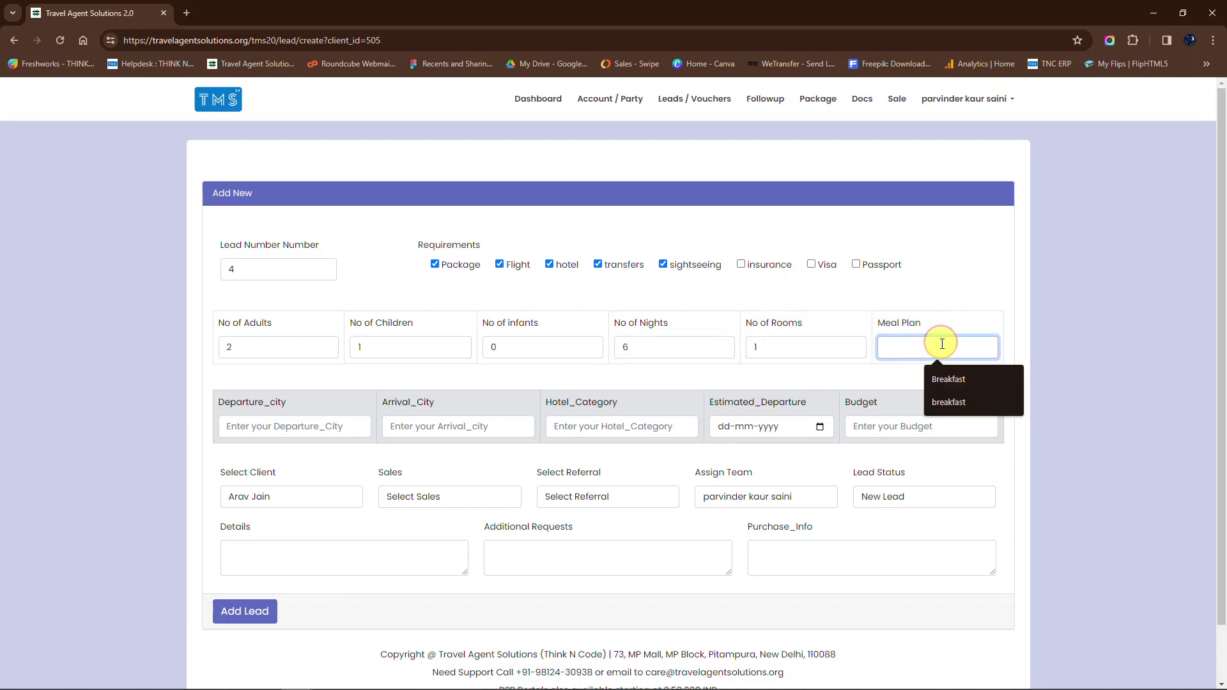
pyautogui.write('Breakfas')
pyautogui.press('Tab')
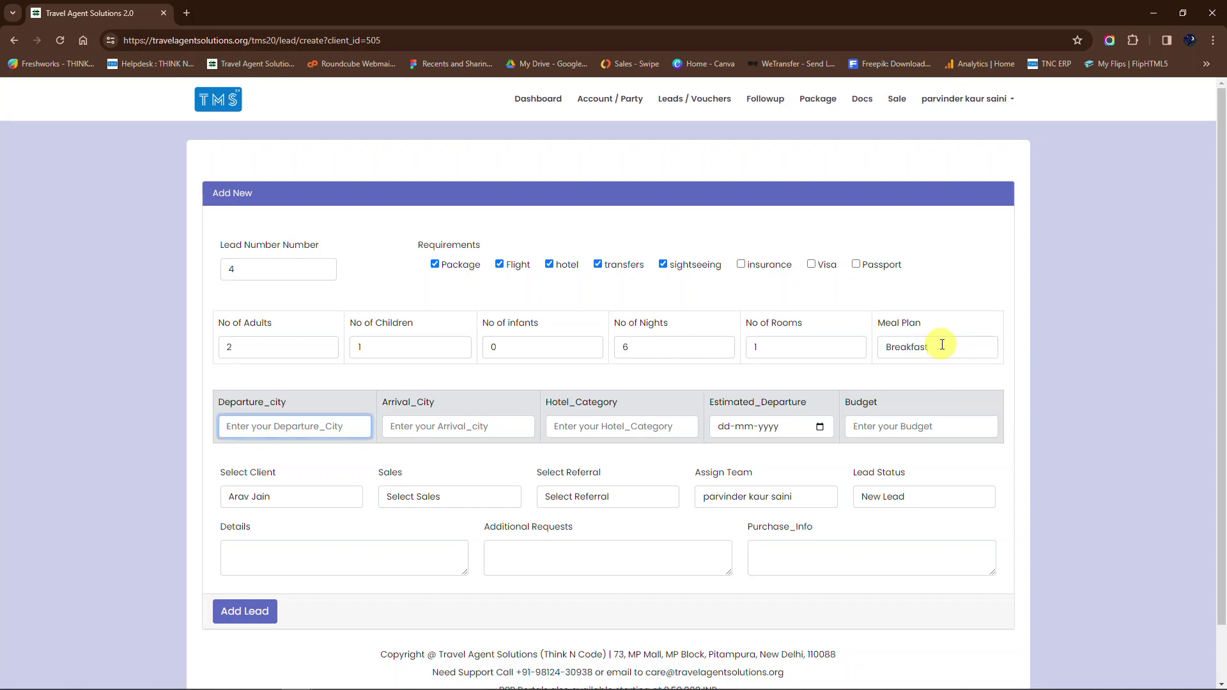
pyautogui.write('del')
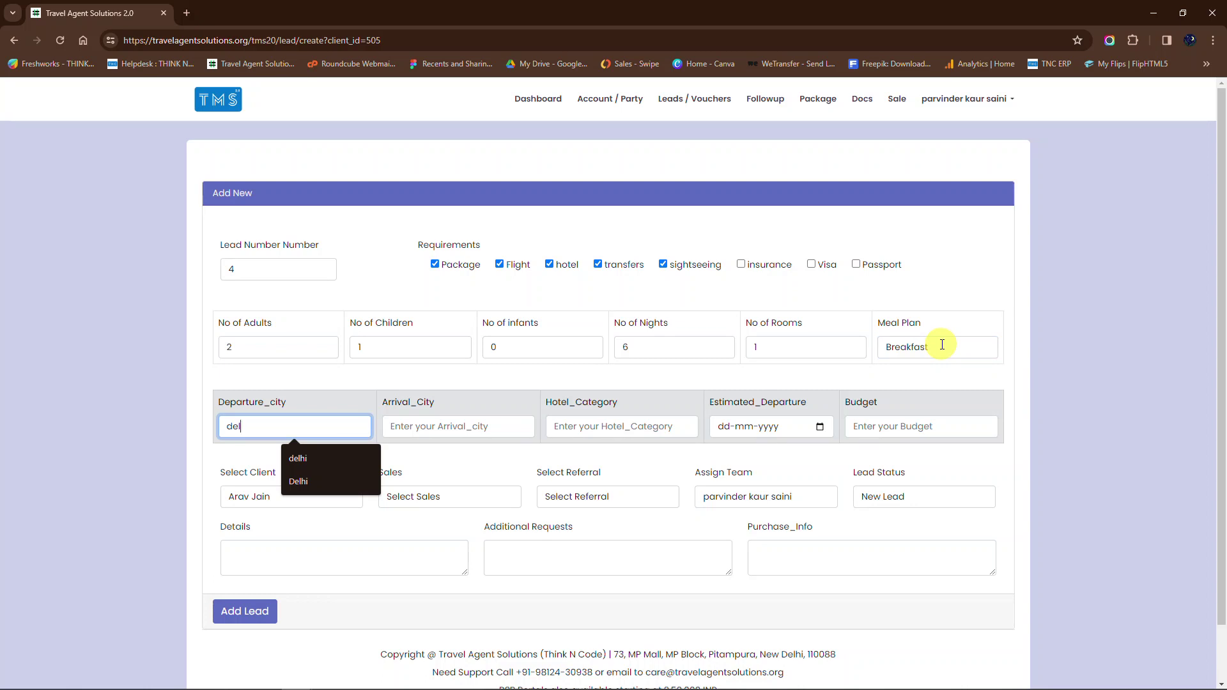
pyautogui.write('hi')
pyautogui.press('BackSpace')
pyautogui.press('BackSpace')
pyautogui.write('h')
pyautogui.press('BackSpace')
pyautogui.press('BackSpace')
pyautogui.press('BackSpace')
pyautogui.write('Delhi')
pyautogui.press('Tab')
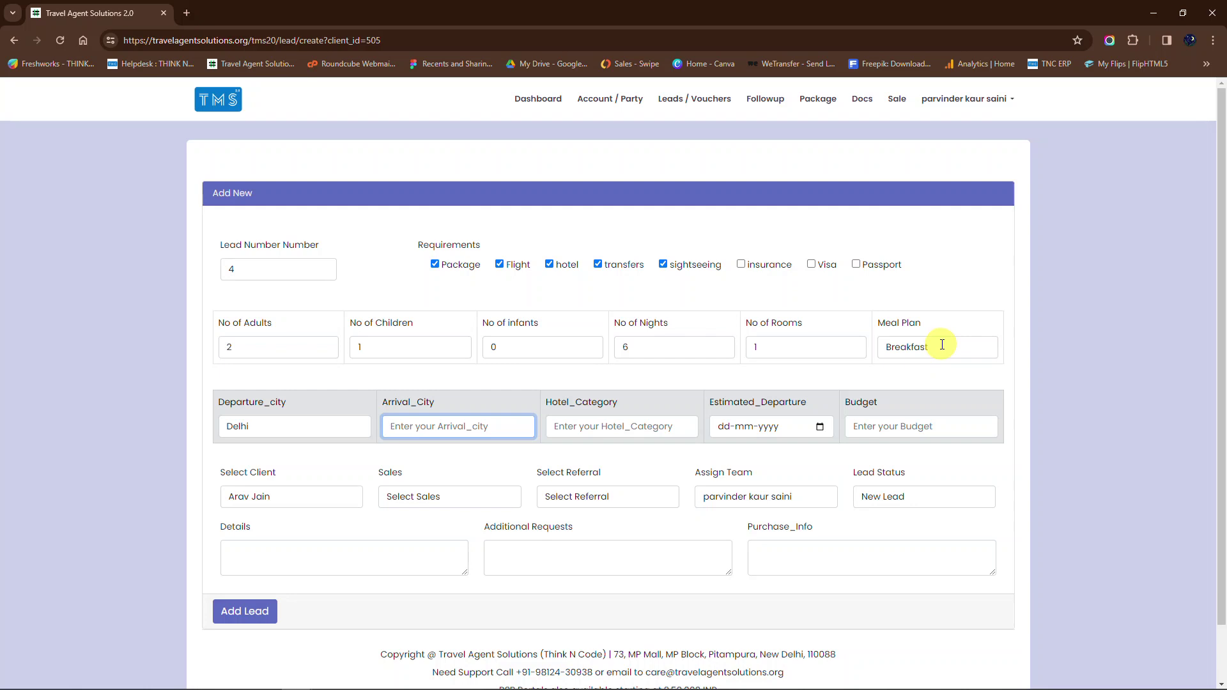
# Step: Set the arrival city to Goa and the hotel category to 5 star
pyautogui.write('goa')
pyautogui.press('Tab')
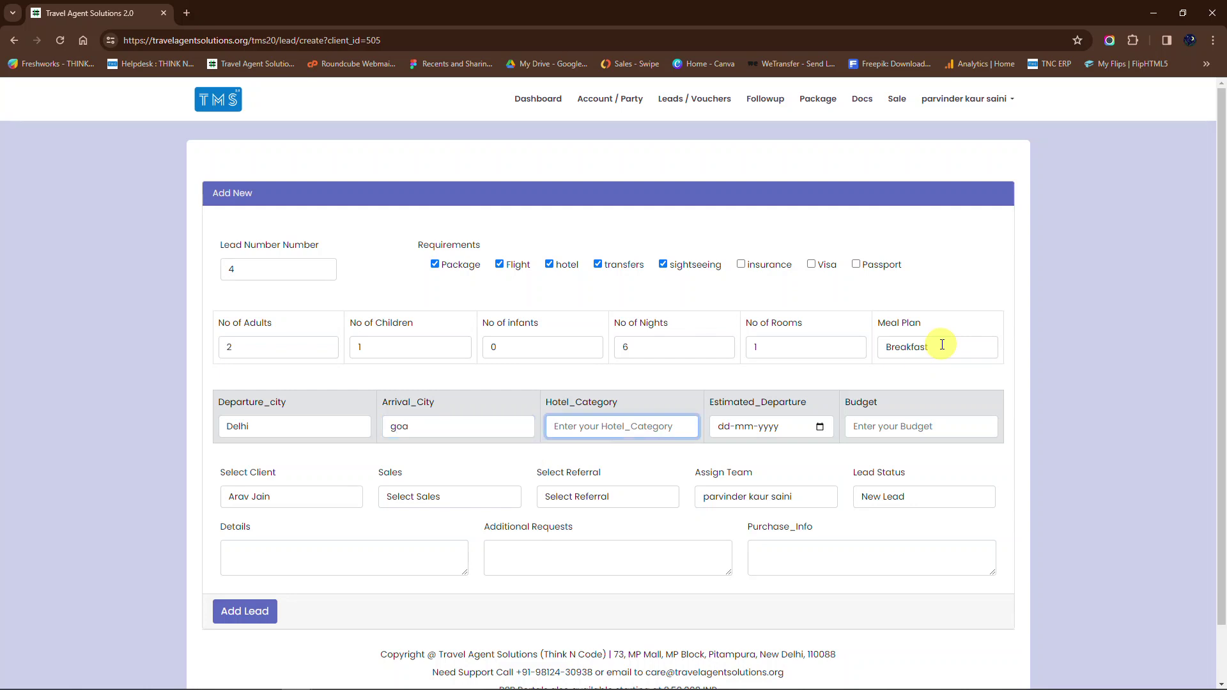
pyautogui.hotkey('shift', 'Tab')
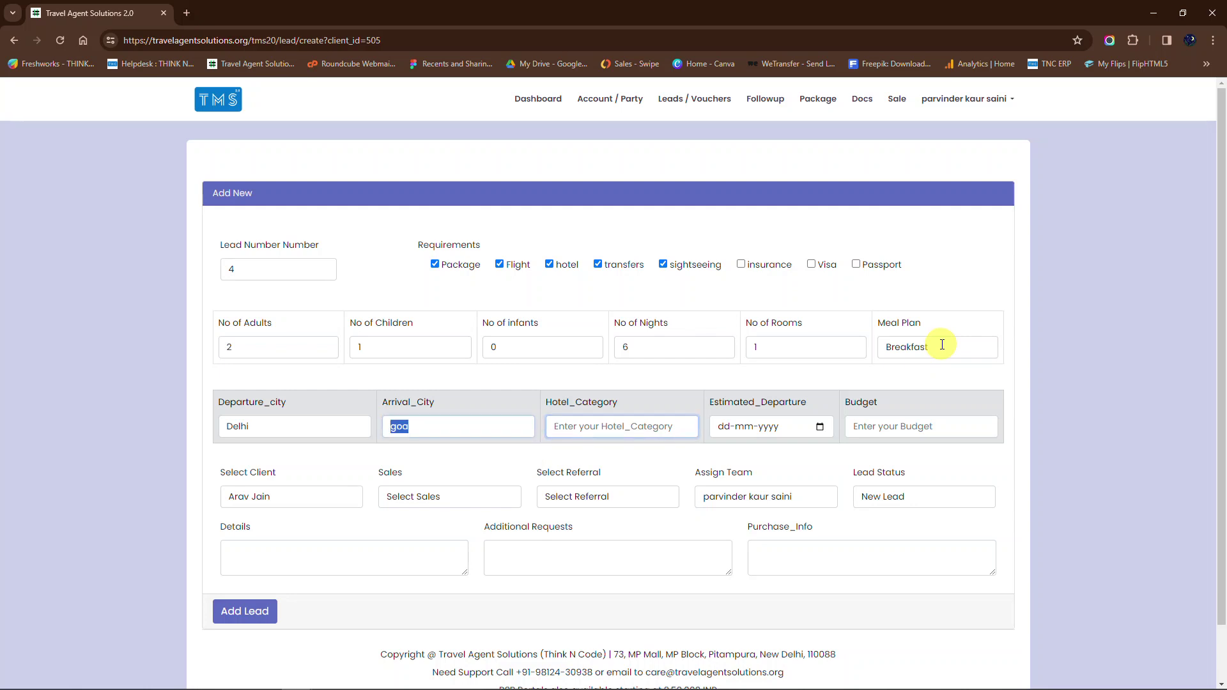
pyautogui.press('BackSpace')
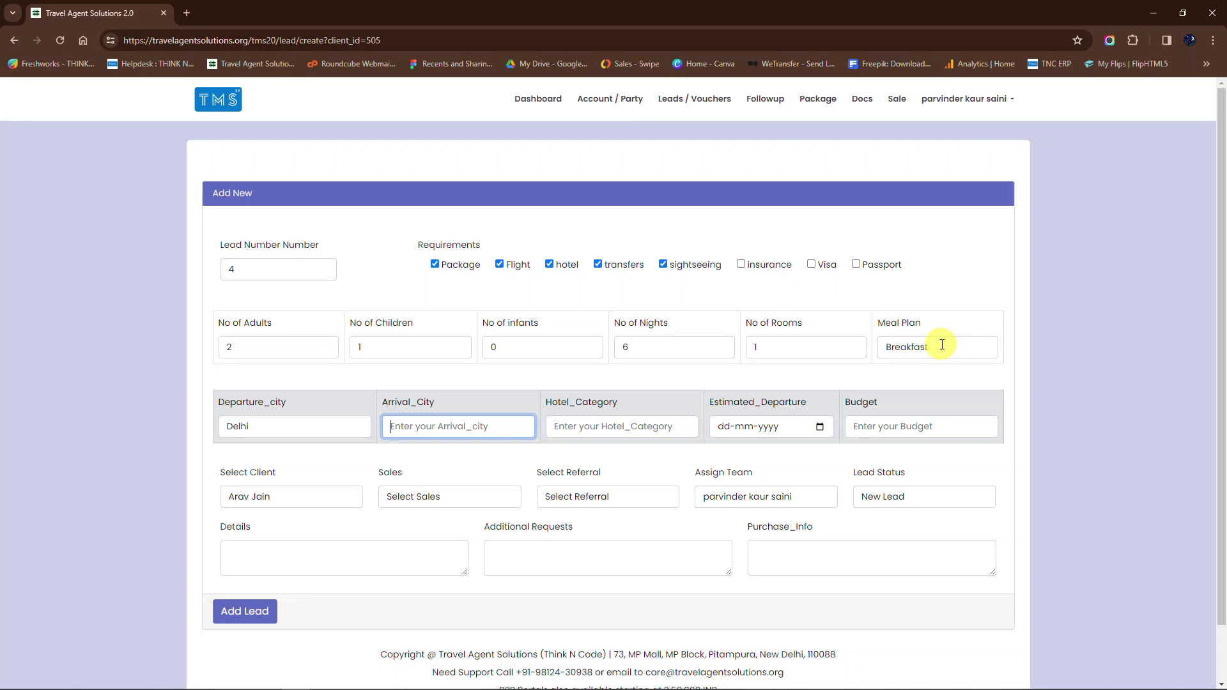
pyautogui.write('Goa')
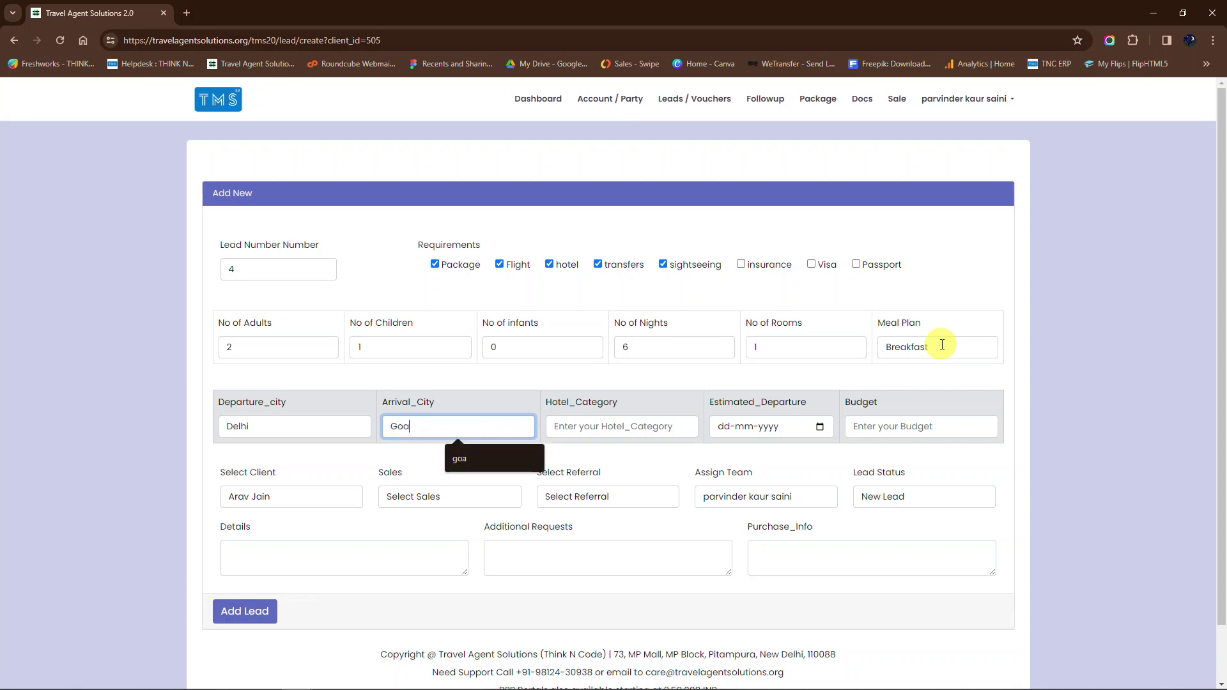
pyautogui.press('Tab')
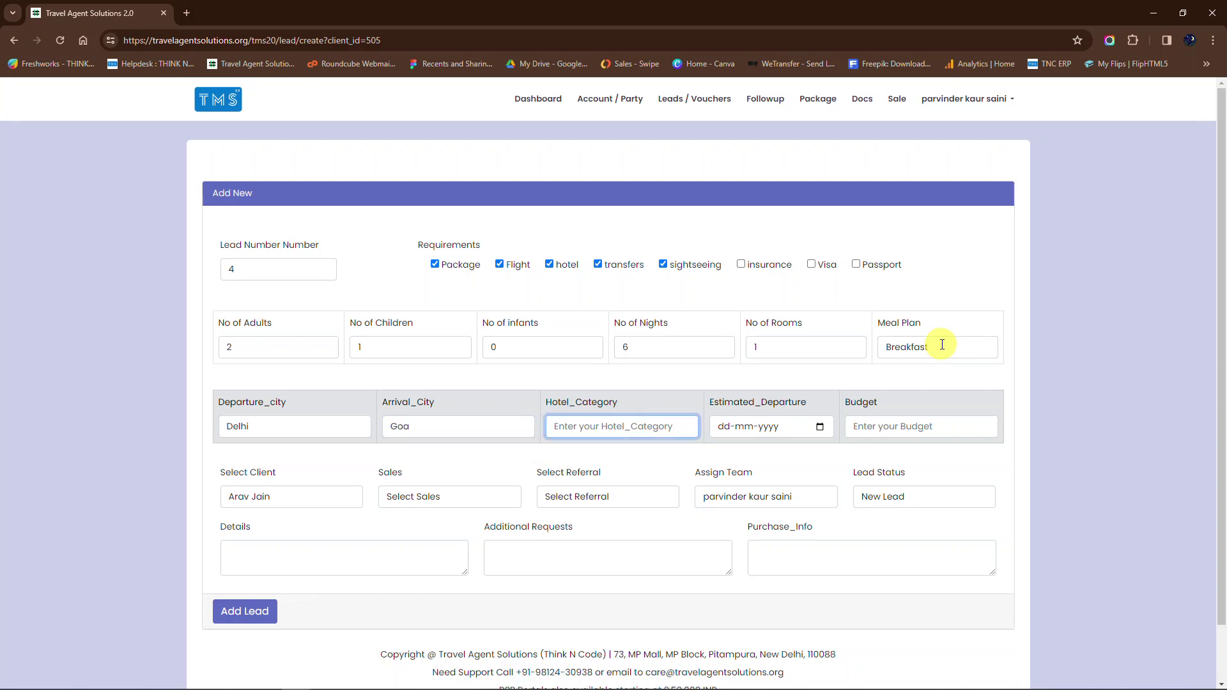
pyautogui.write('5c')
pyautogui.press('BackSpace')
pyautogui.write('star')
pyautogui.press('Tab')
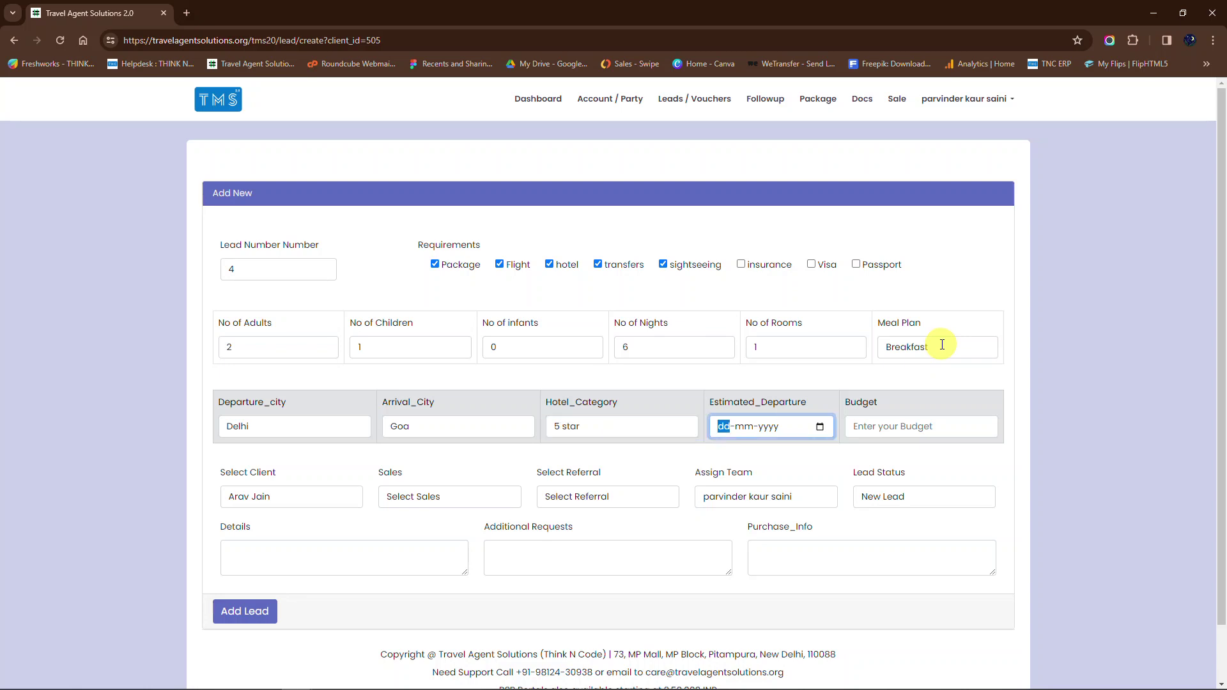
# Step: Set the departure date to 28-02-2024 and the budget to 60000
pyautogui.click(820, 425)
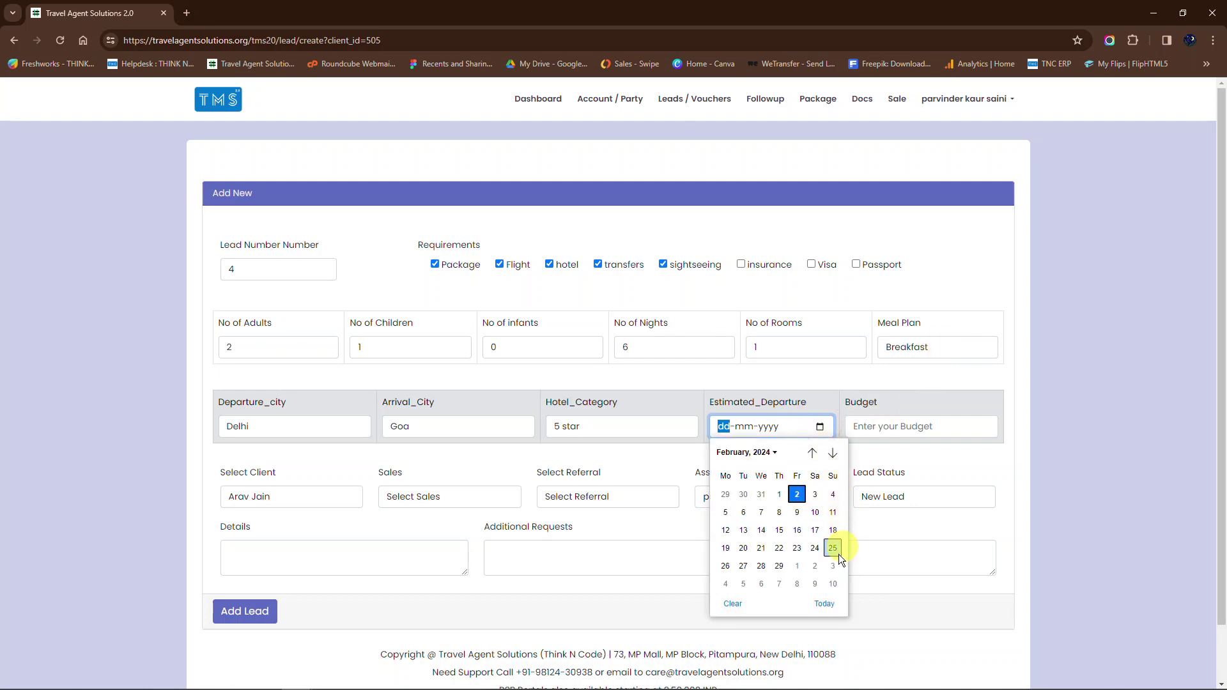
pyautogui.click(762, 566)
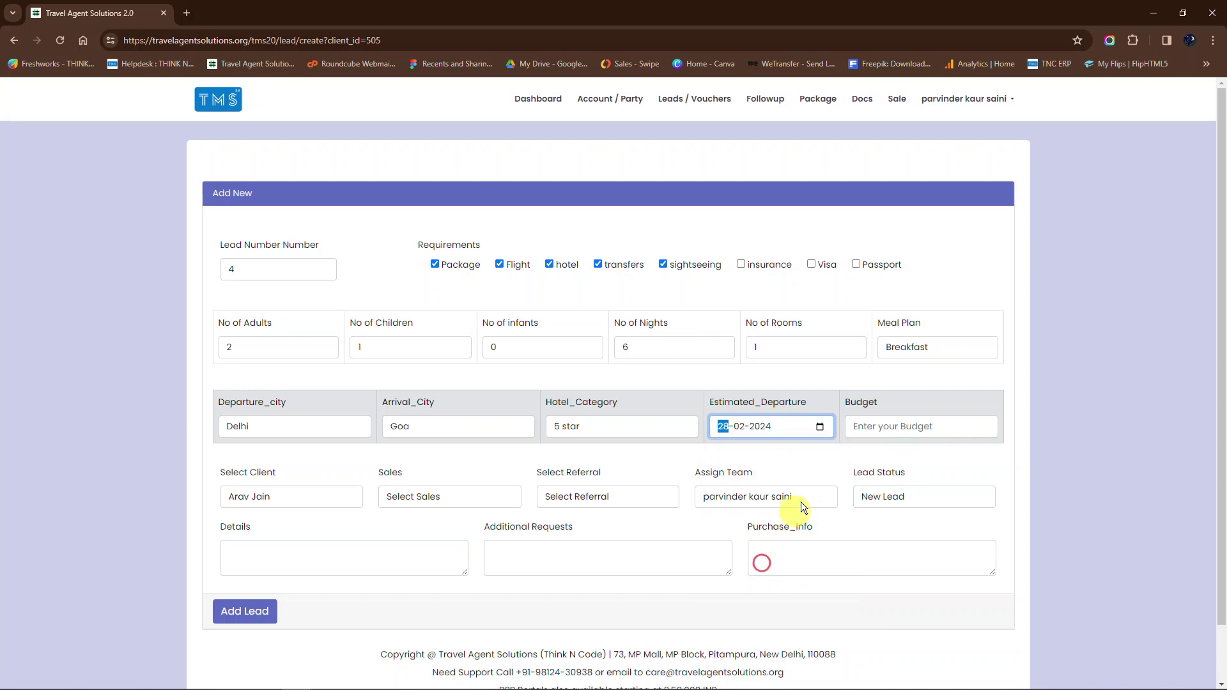
pyautogui.click(878, 427)
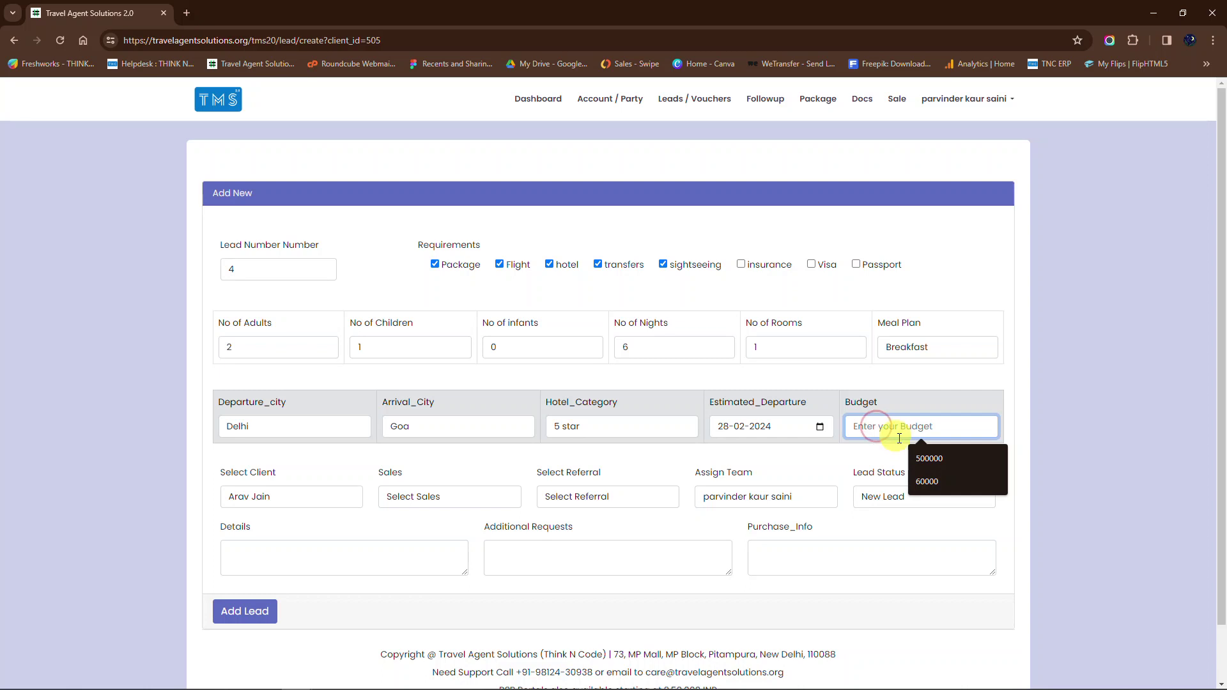
pyautogui.click(928, 492)
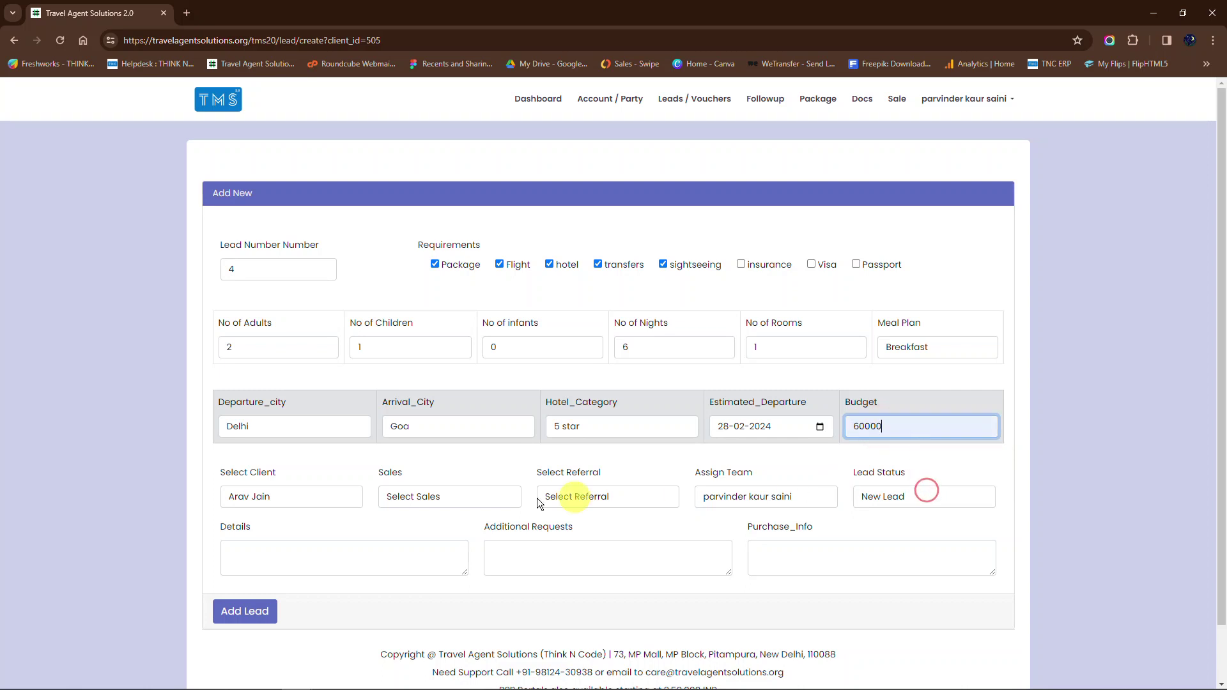
# Step: Leave sales unassigned, pick the only listed referrer, and set status to New Lead
pyautogui.click(483, 505)
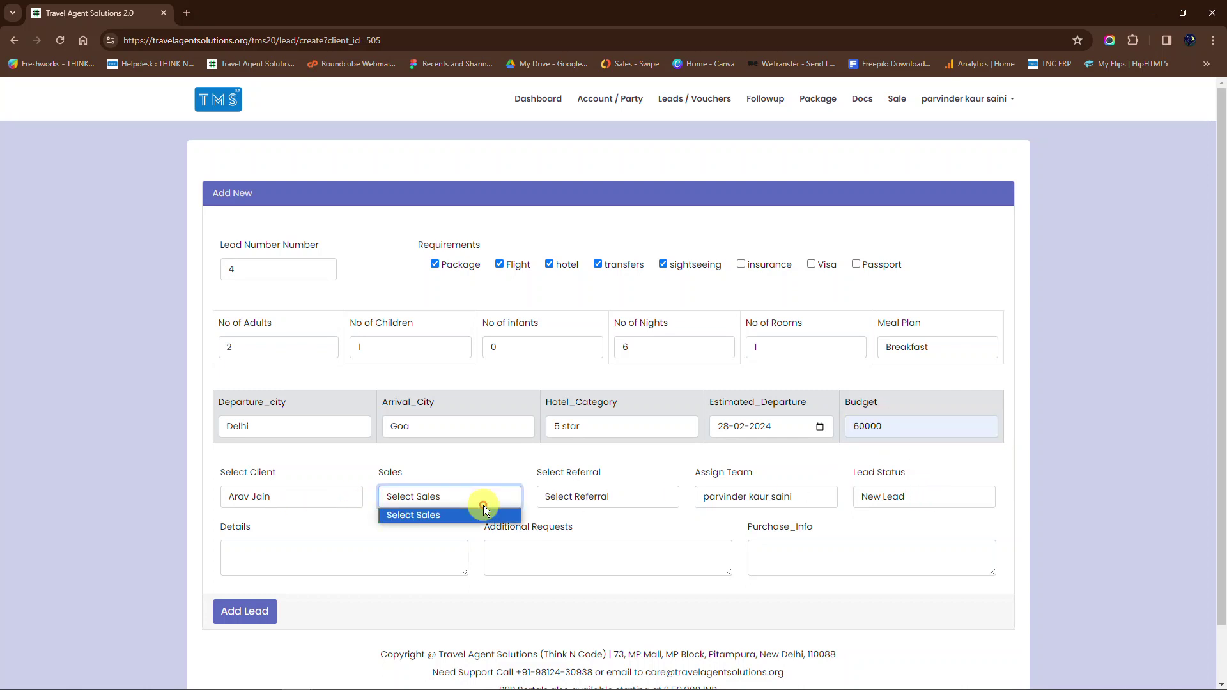
pyautogui.click(483, 504)
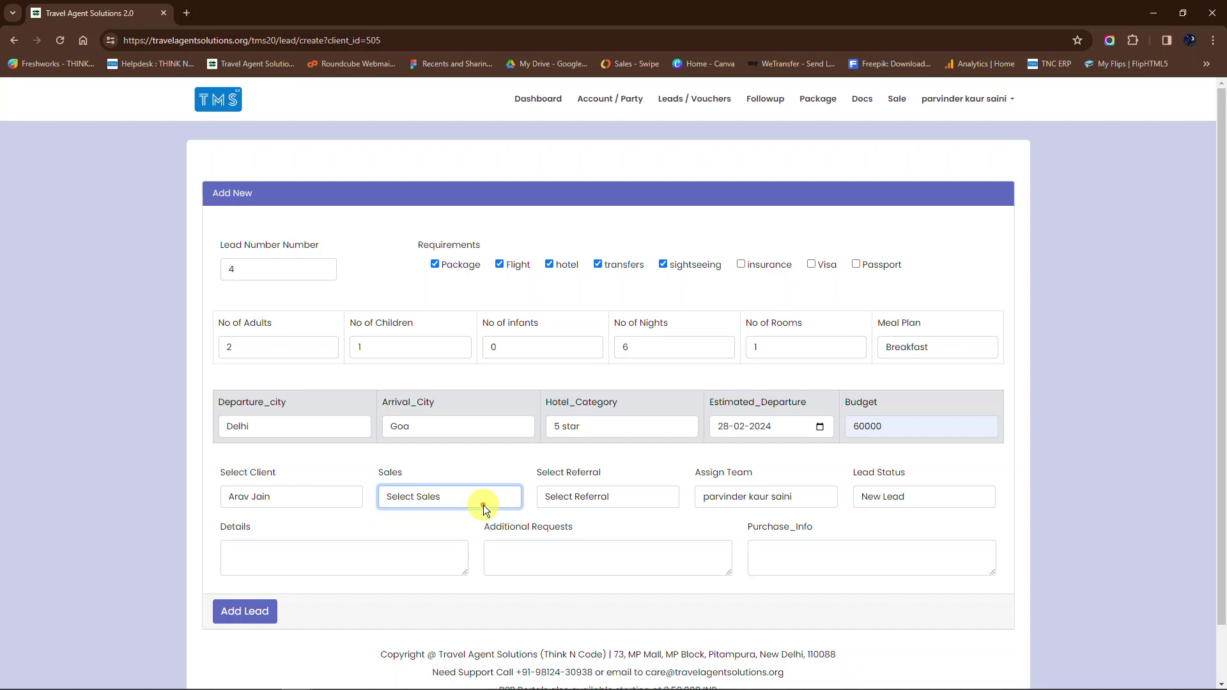
pyautogui.click(639, 497)
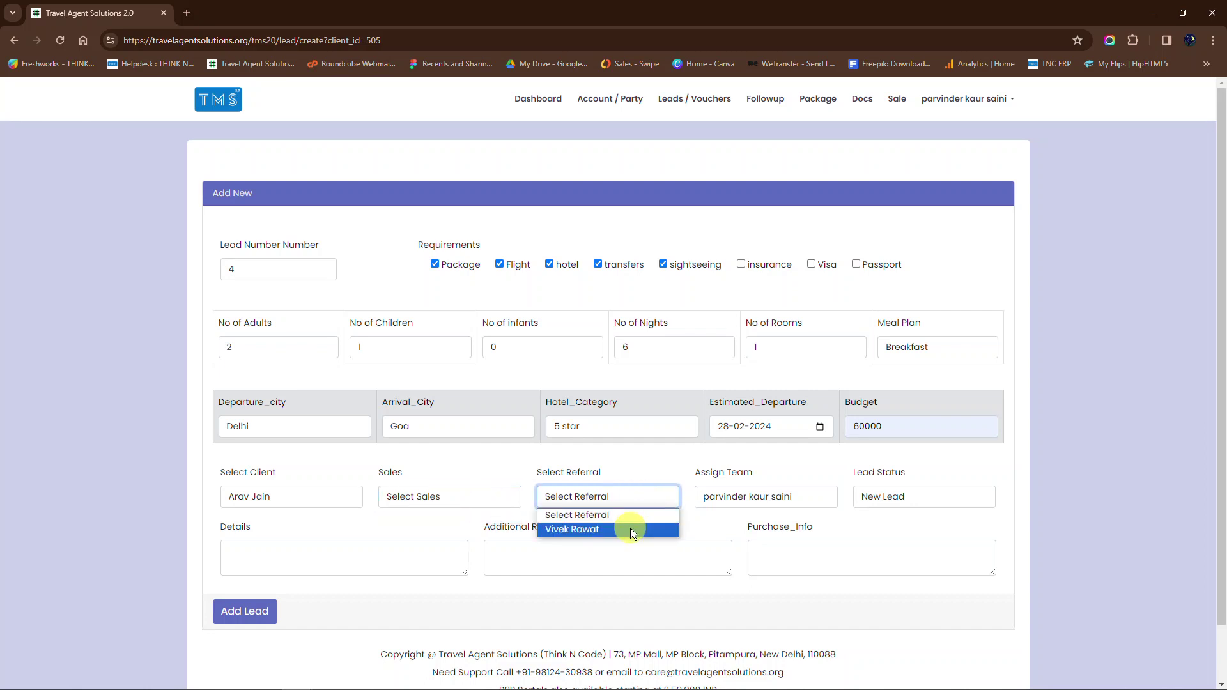
pyautogui.click(630, 528)
pyautogui.click(894, 500)
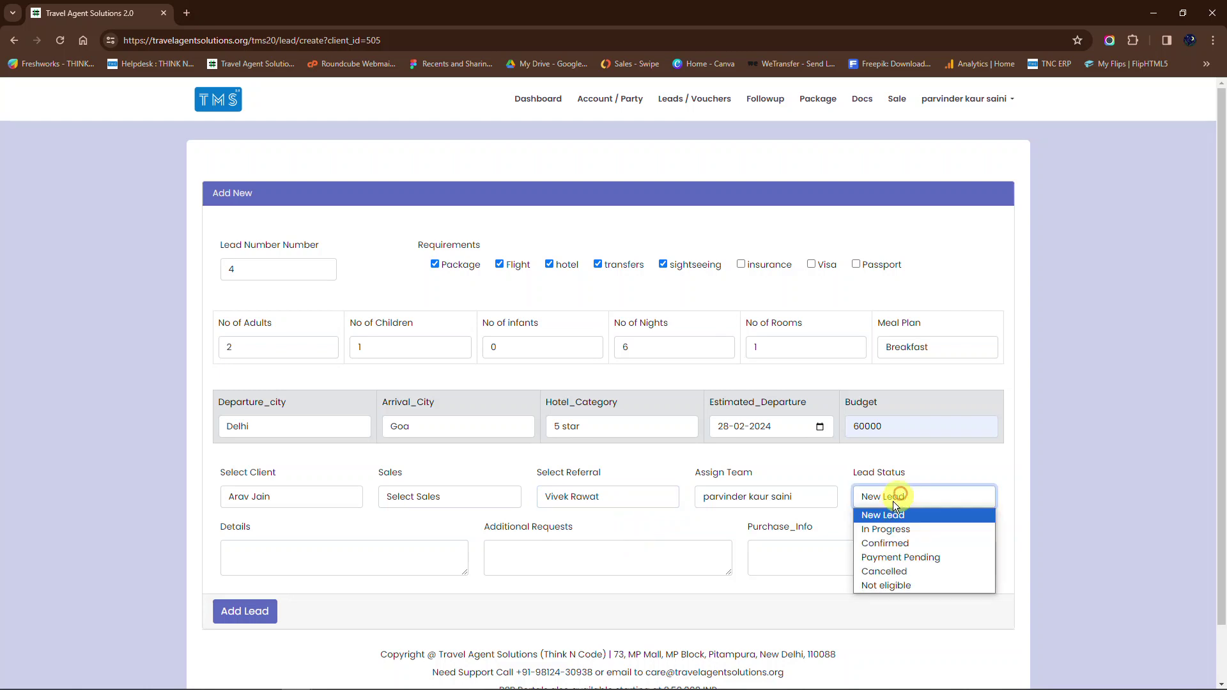
pyautogui.click(880, 517)
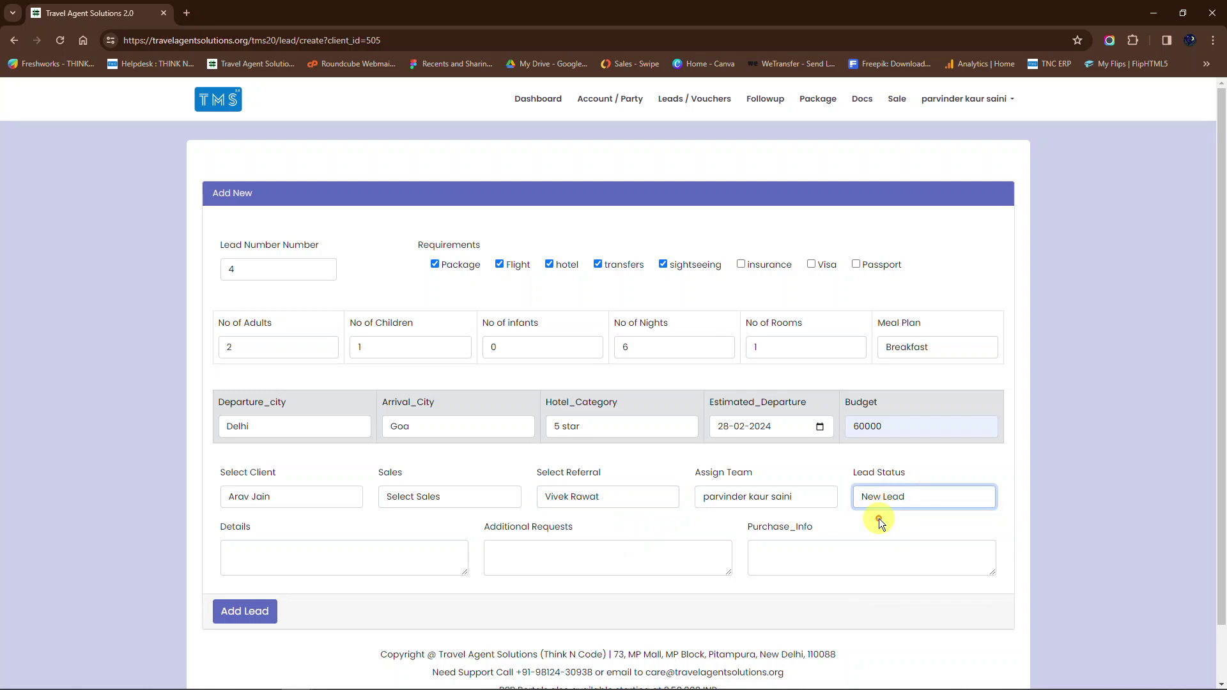
pyautogui.click(392, 560)
# Step: Enter 'family tour package' as the lead details and add the lead
pyautogui.write('family tour package')
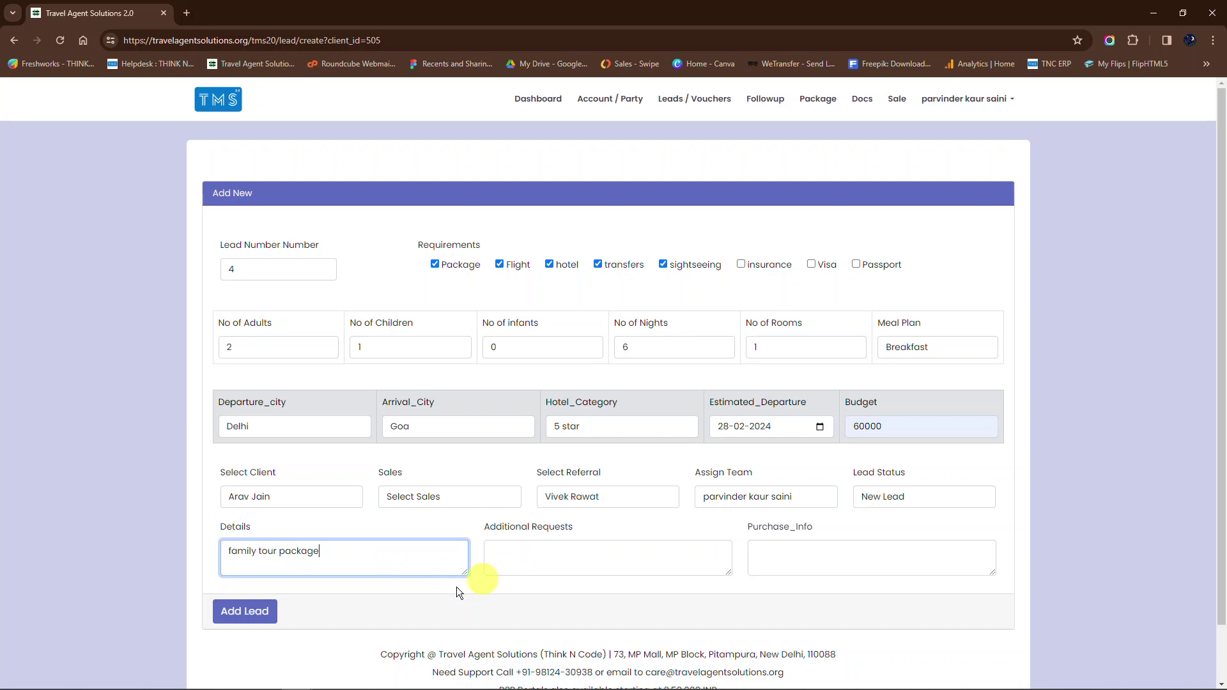
pyautogui.click(253, 612)
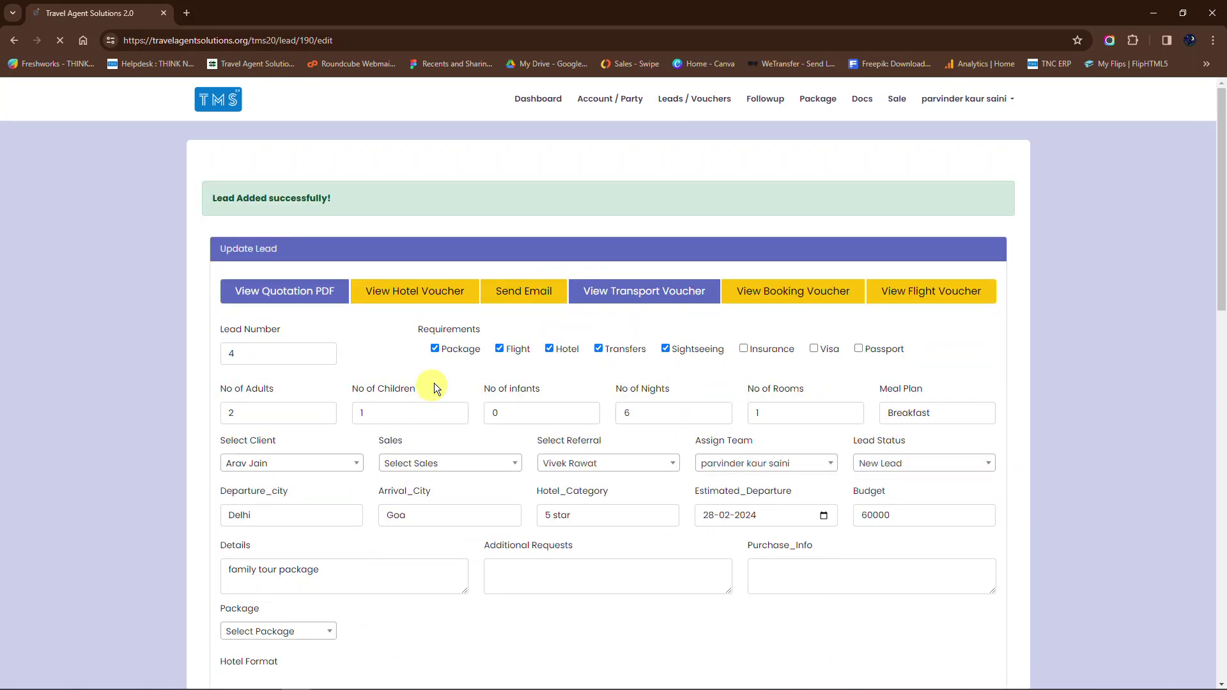
# Step: Search 'goa' and load package 'TMS Master: Free Sightseeing - South Goan Holiday with Family'
pyautogui.scroll(-2, 434, 382)
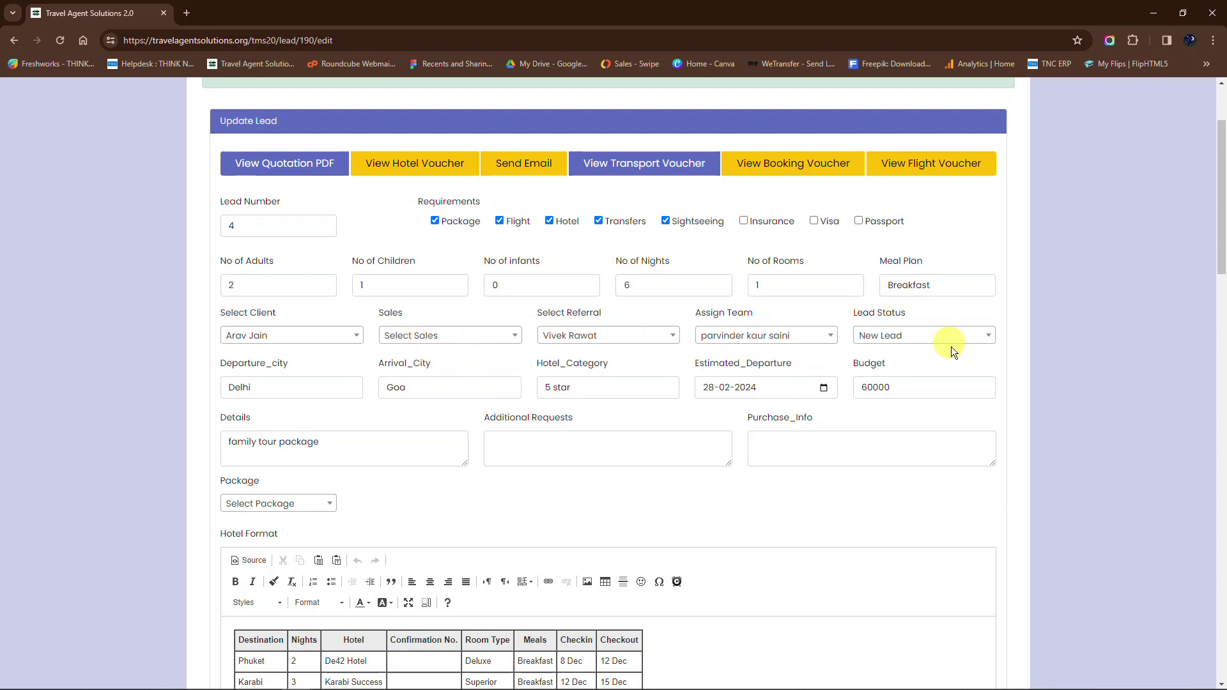
pyautogui.scroll(-3, 971, 415)
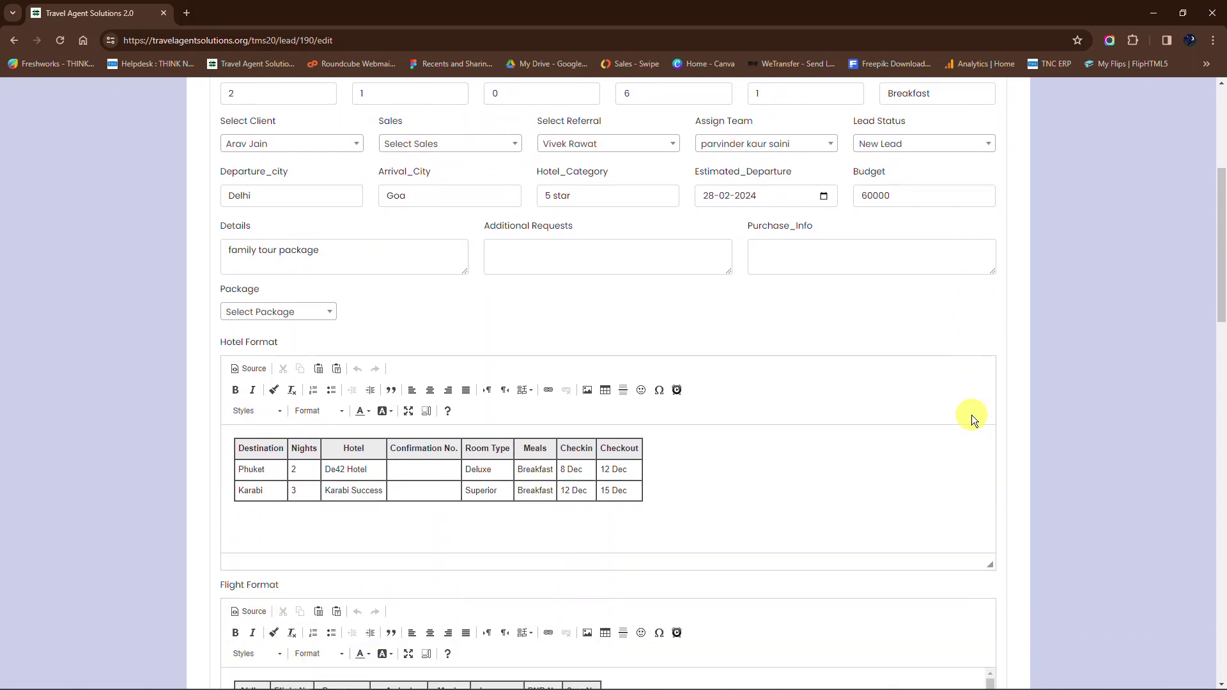
pyautogui.click(308, 324)
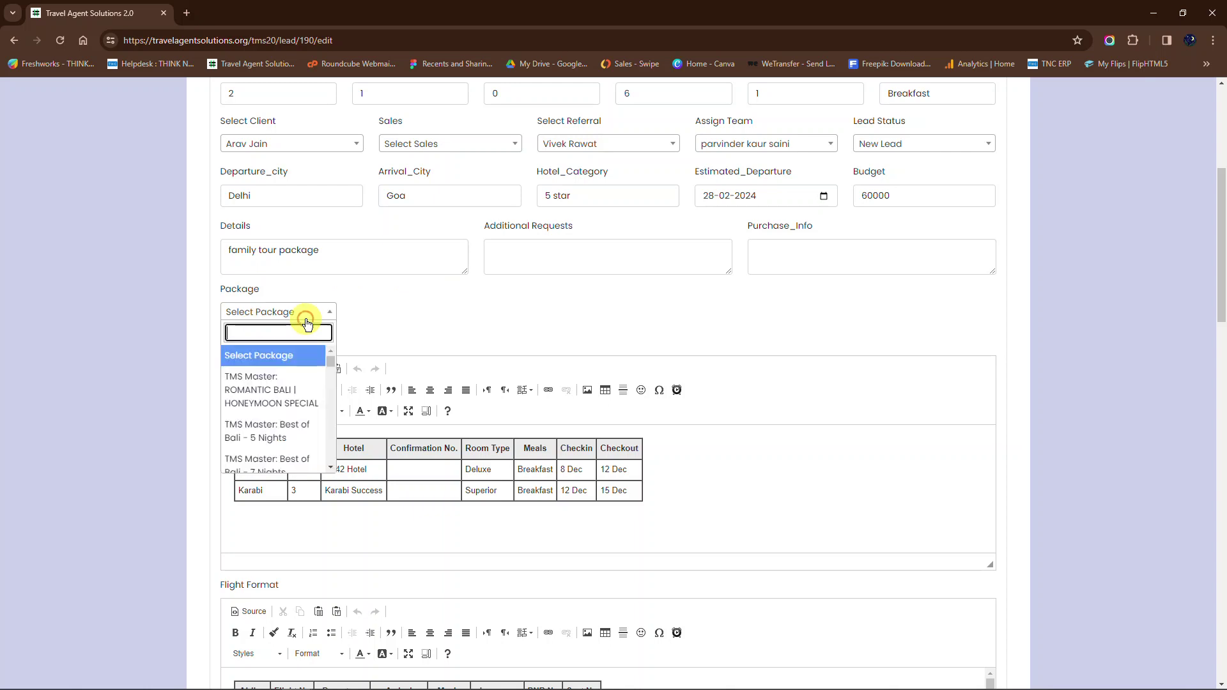
pyautogui.write('goa')
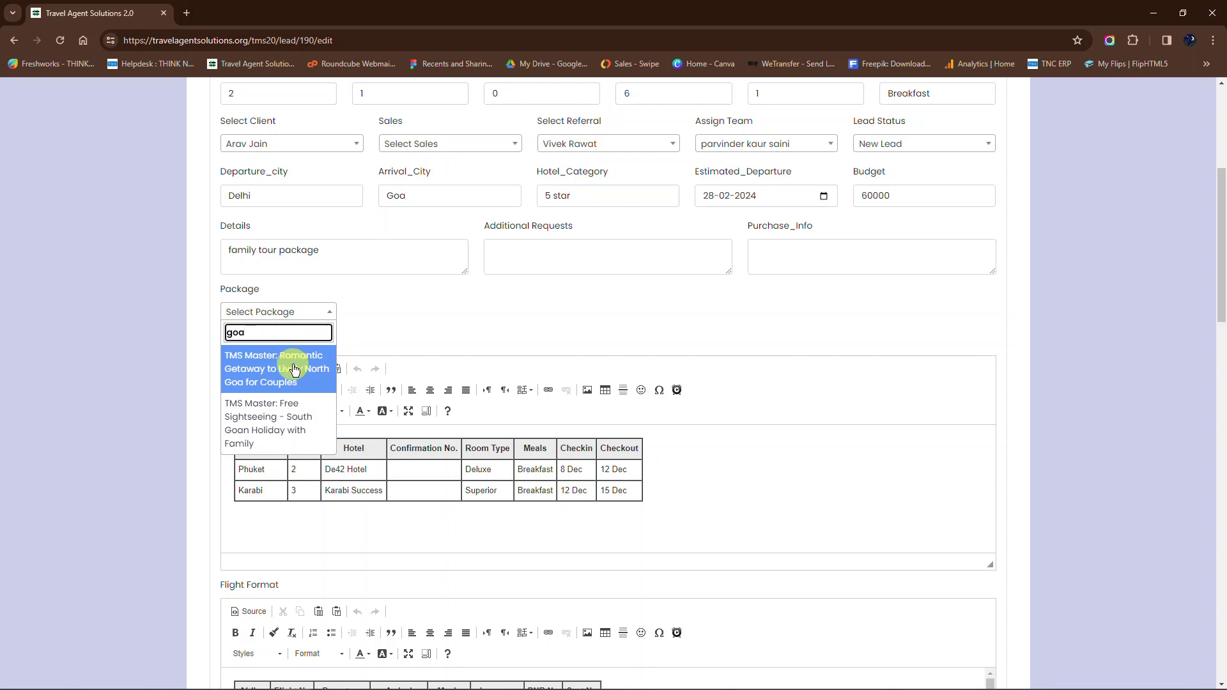
pyautogui.click(325, 427)
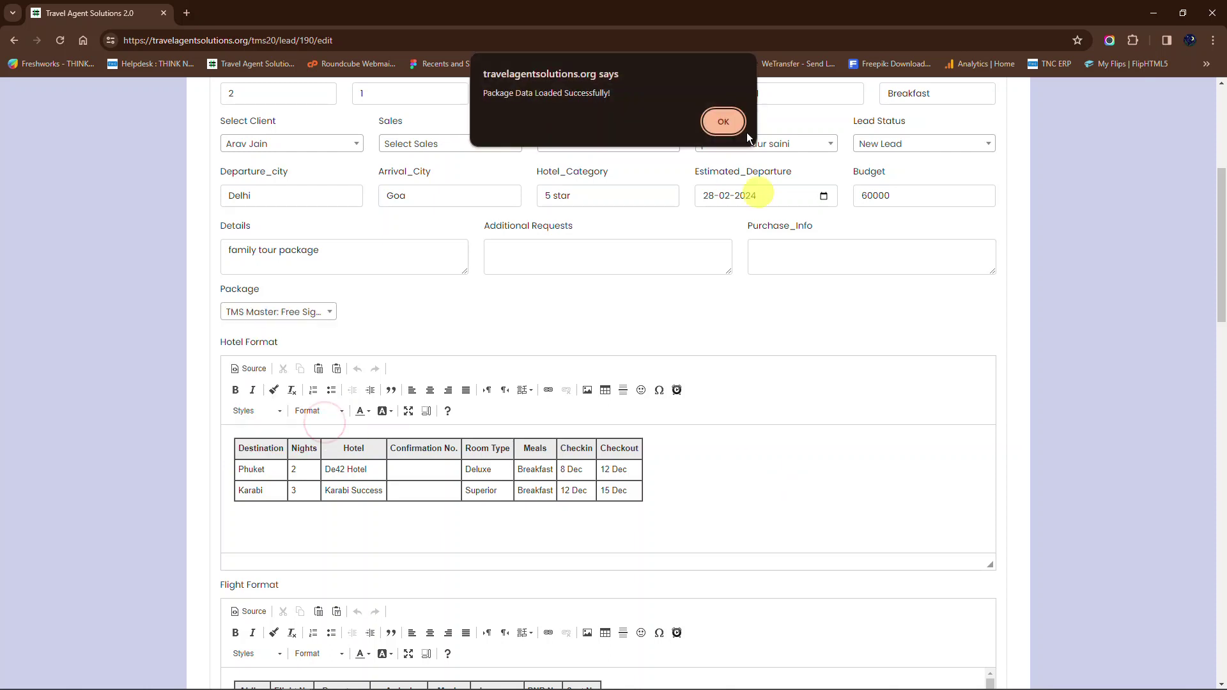
pyautogui.click(724, 121)
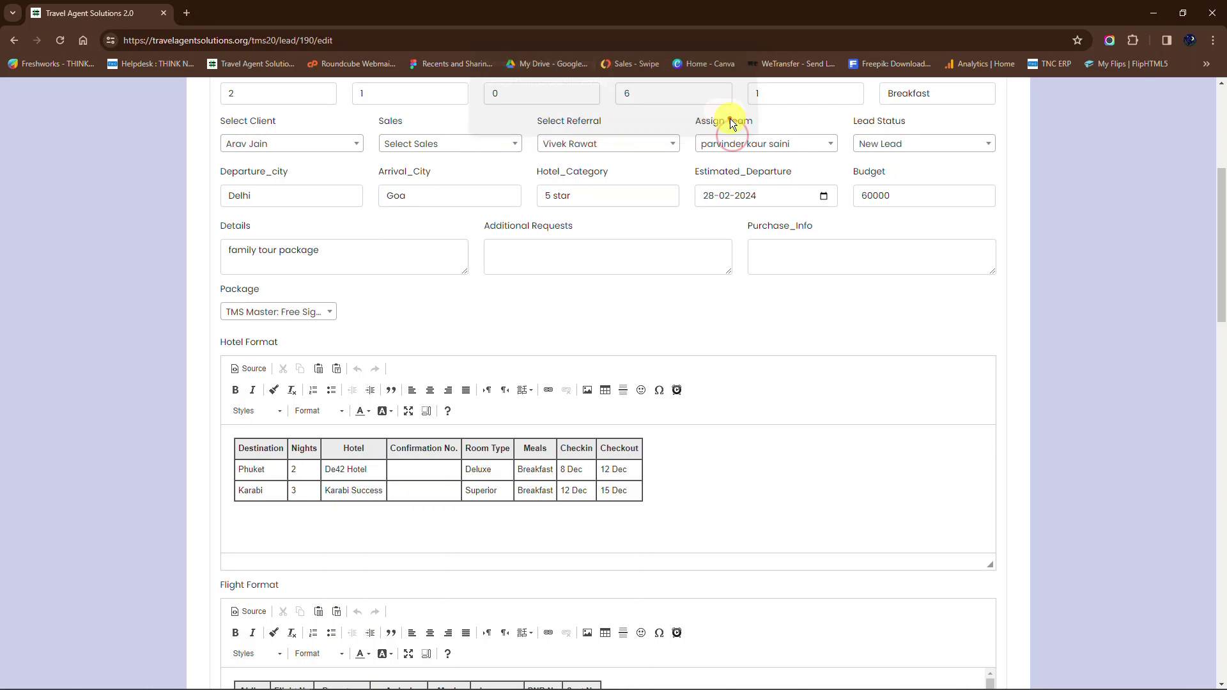
# Step: Scroll past the Goa itinerary's hotel, flight and package editors to Client History
pyautogui.scroll(-3, 690, 448)
pyautogui.scroll(-6, 690, 450)
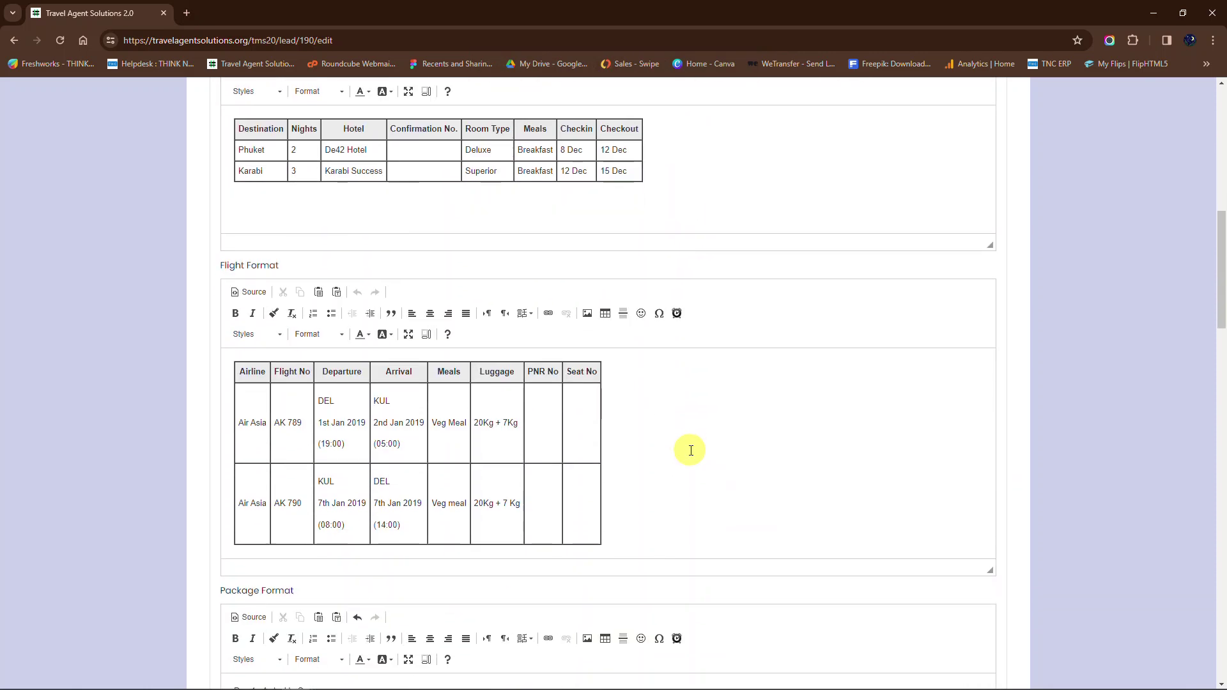
pyautogui.scroll(-8, 692, 452)
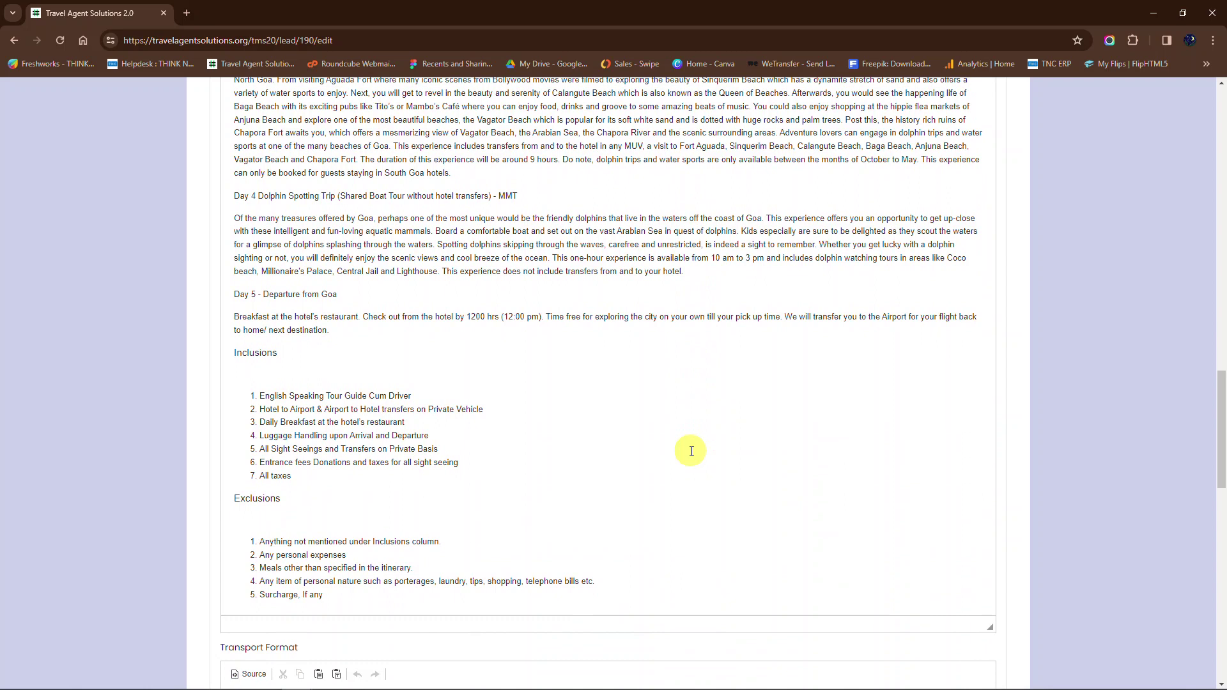
pyautogui.scroll(-6, 692, 452)
pyautogui.scroll(-3, 691, 451)
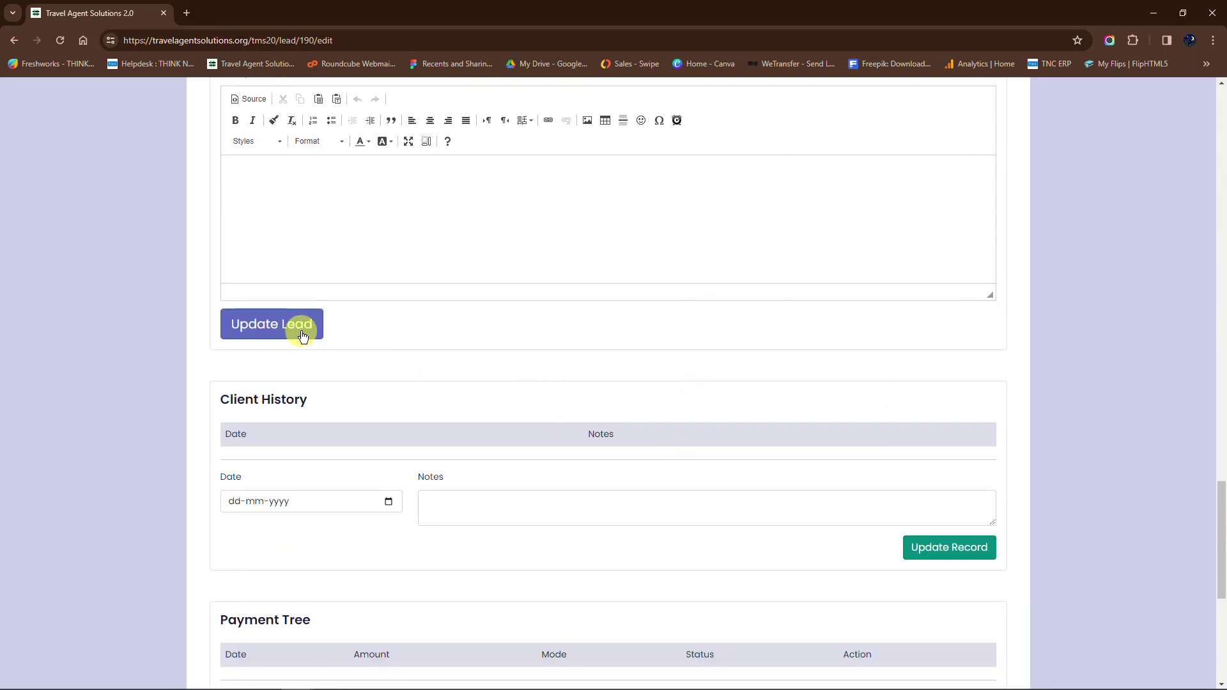
pyautogui.scroll(-2, 303, 333)
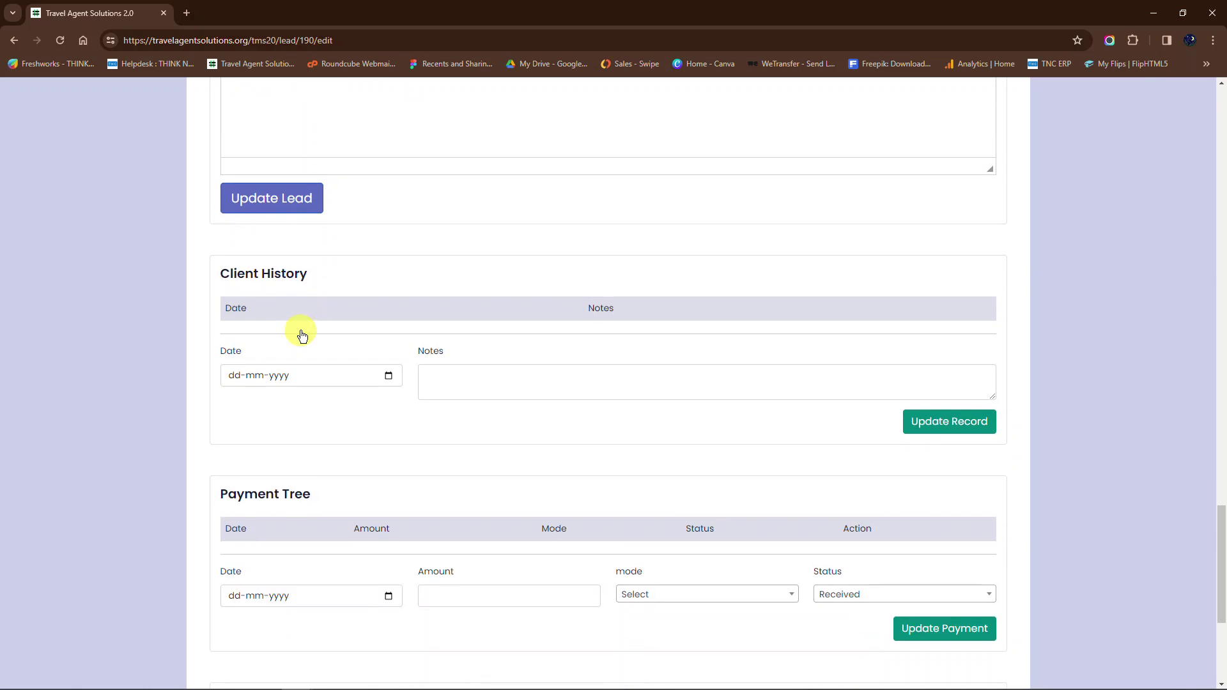
# Step: Date the client history entry 28-02-2024 and begin the note 'Planning date for tour'
pyautogui.click(387, 375)
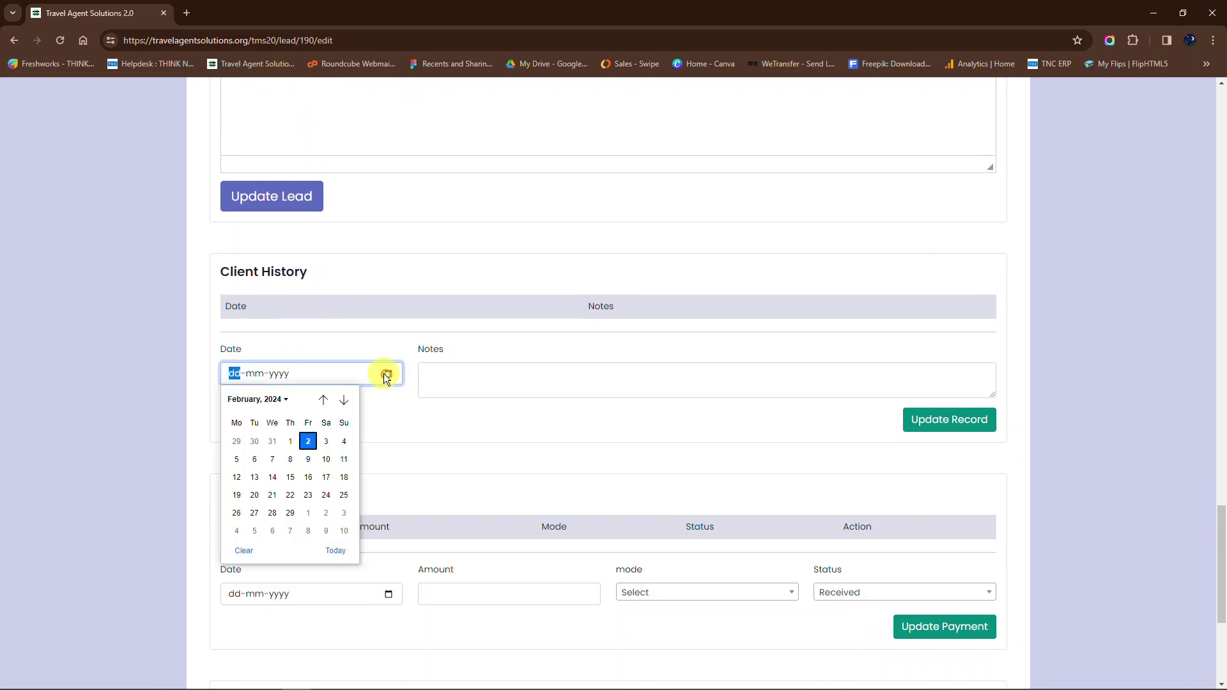
pyautogui.click(272, 512)
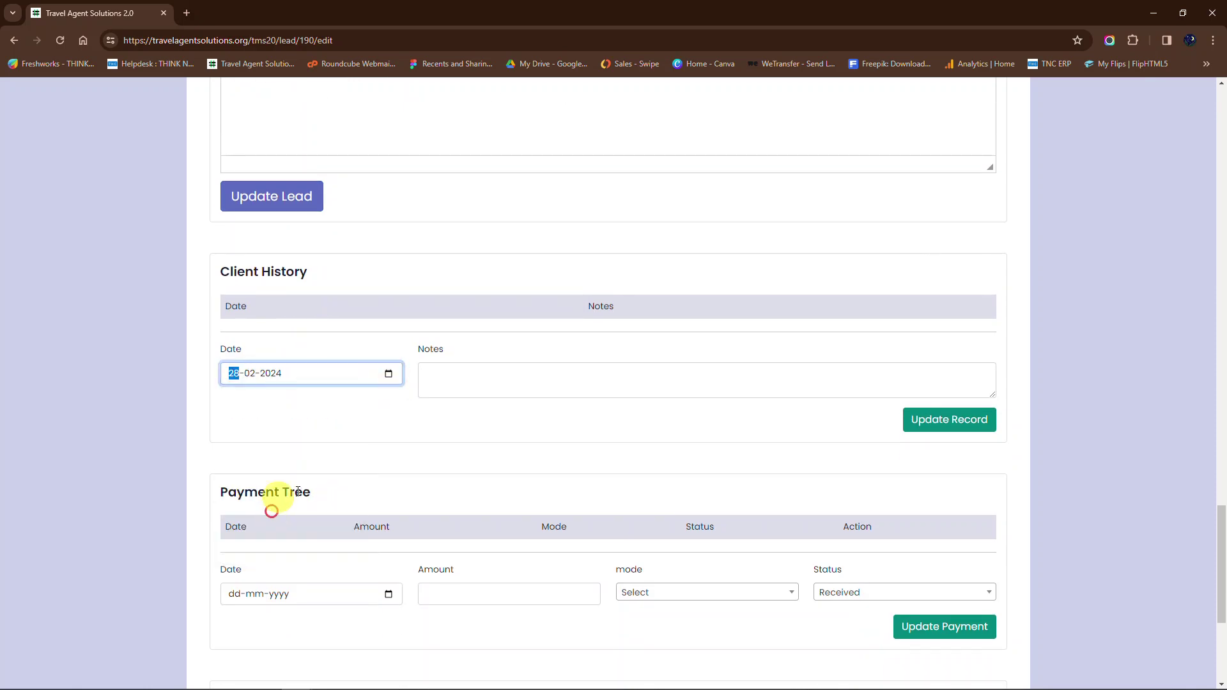
pyautogui.click(466, 382)
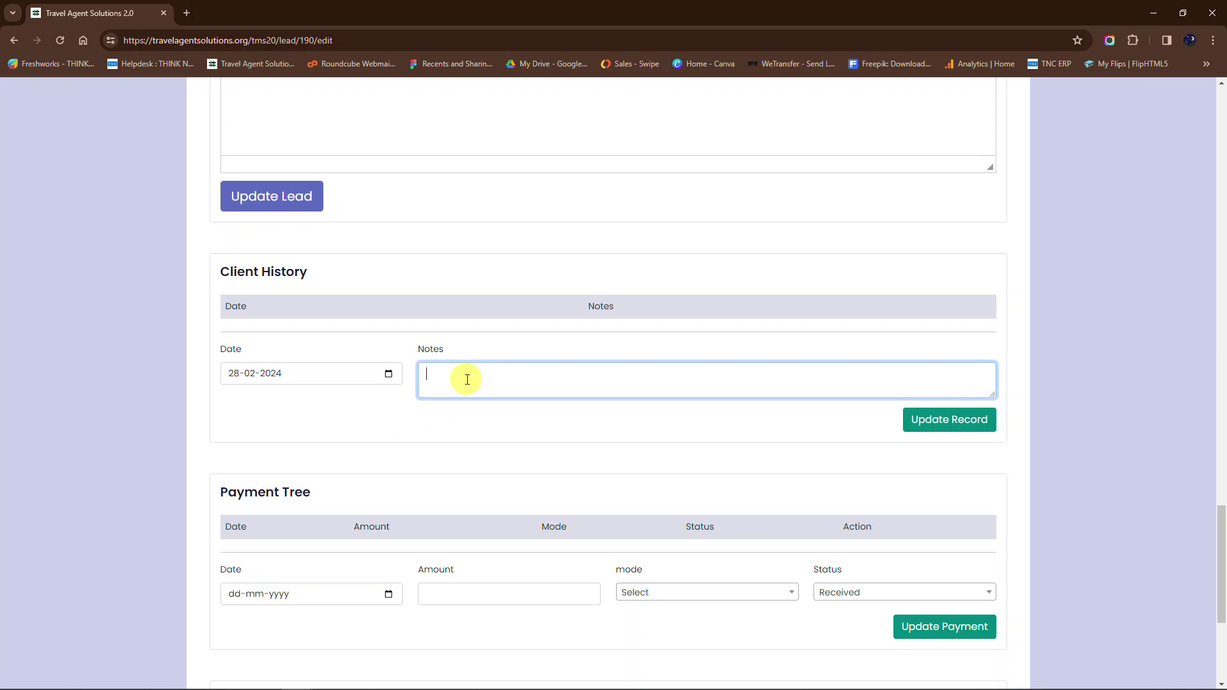
pyautogui.write('dd')
pyautogui.write('Plan')
pyautogui.write('ning do')
pyautogui.write('te')
pyautogui.write(' for tour')
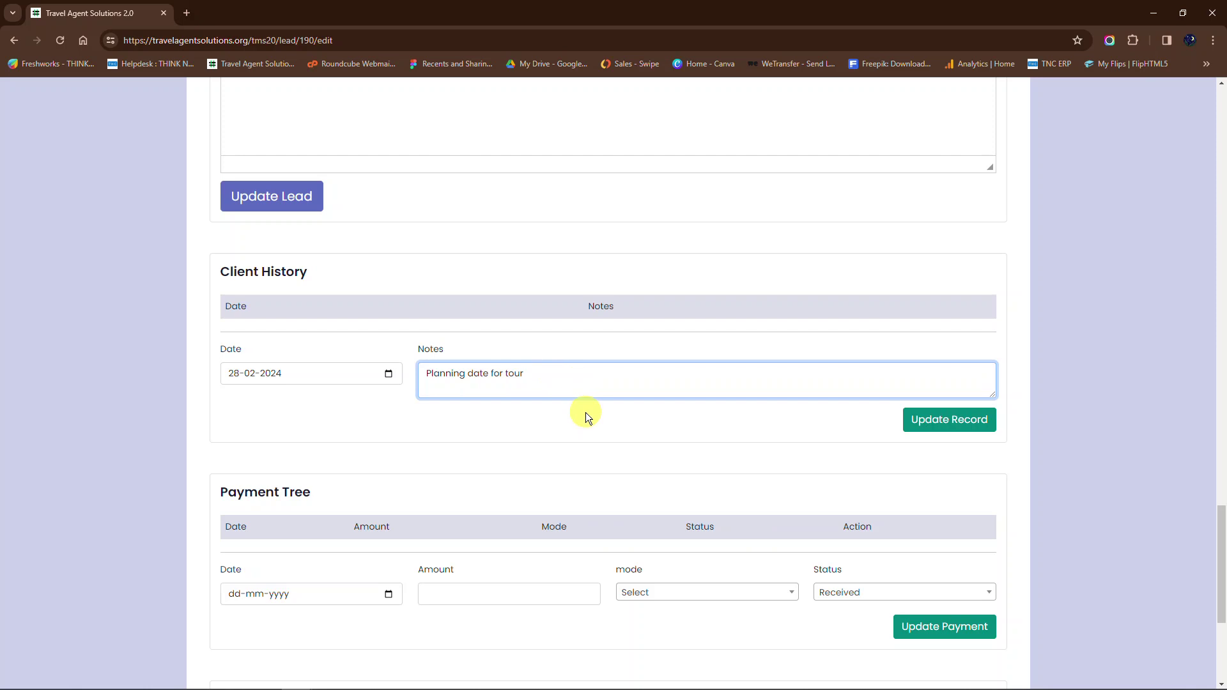
# Step: Save the 2024-02-28 client history note 'Planning date for tour' to the Goa lead
pyautogui.scroll(-2, 586, 412)
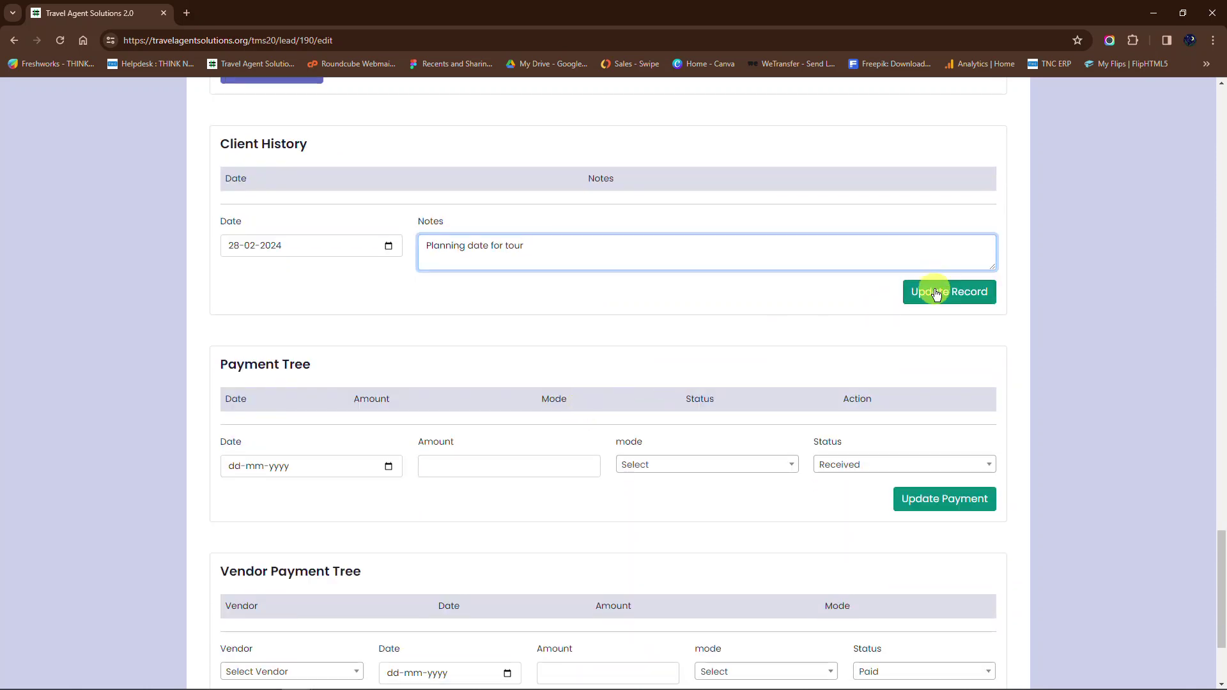
pyautogui.click(937, 292)
pyautogui.scroll(-2, 792, 297)
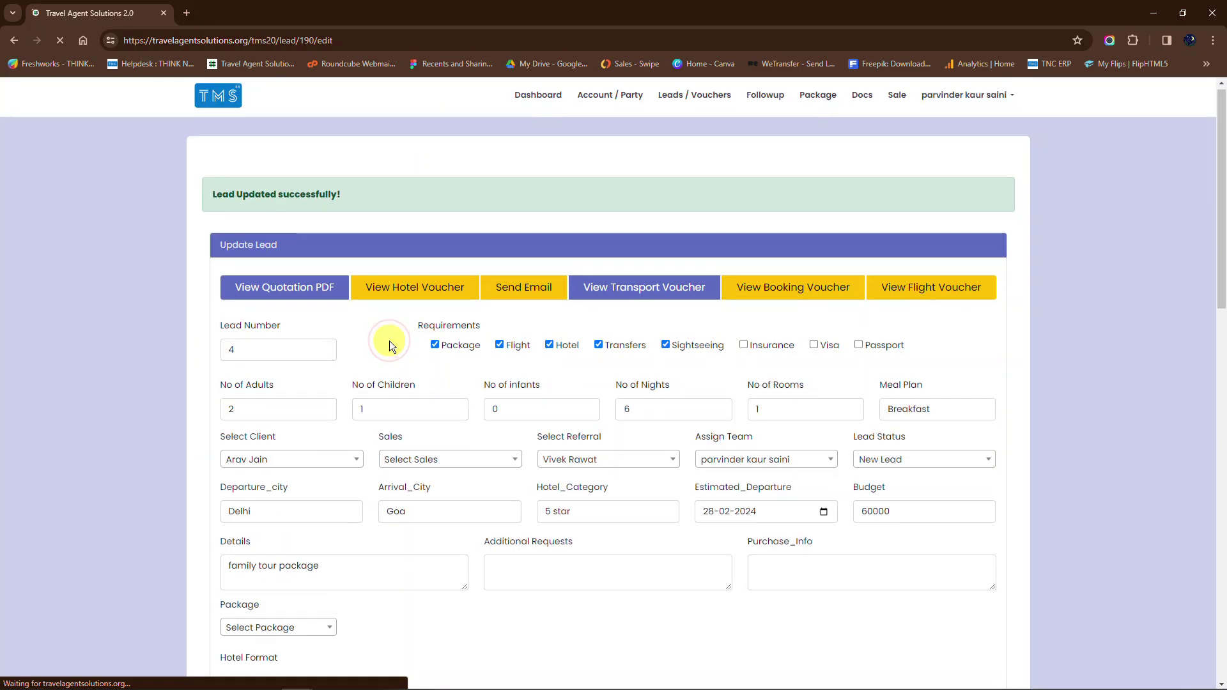
pyautogui.scroll(-8, 389, 340)
pyautogui.scroll(-5, 390, 341)
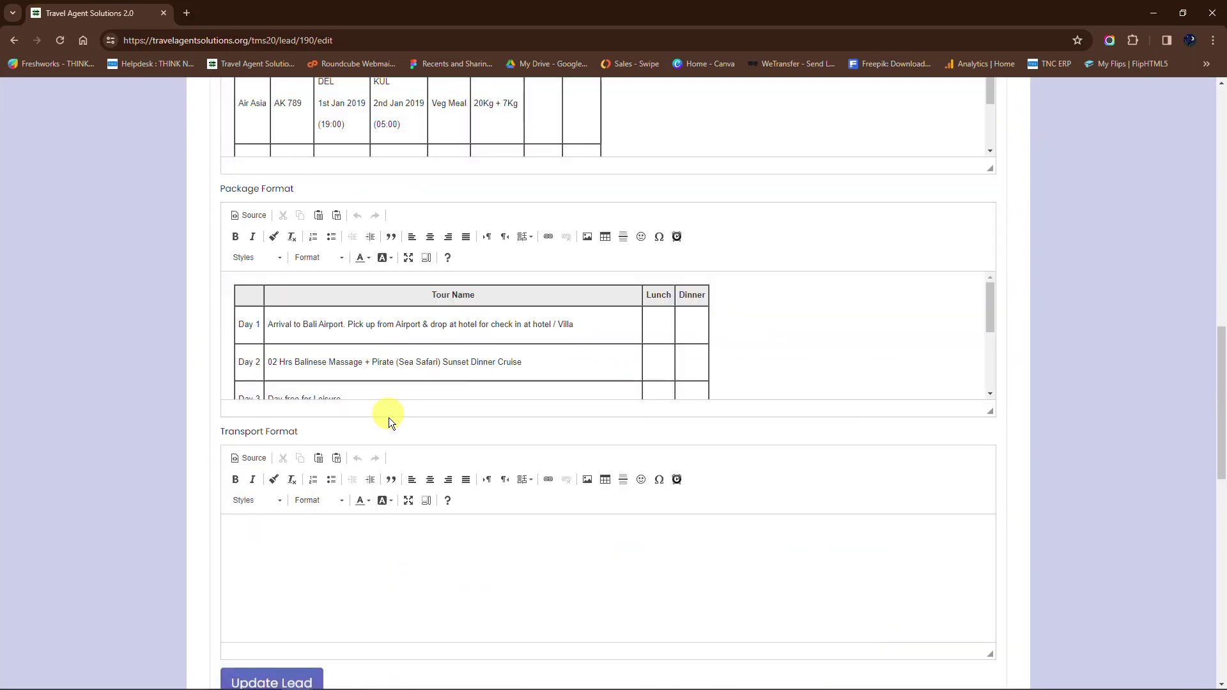
pyautogui.scroll(-5, 390, 417)
pyautogui.scroll(-5, 392, 415)
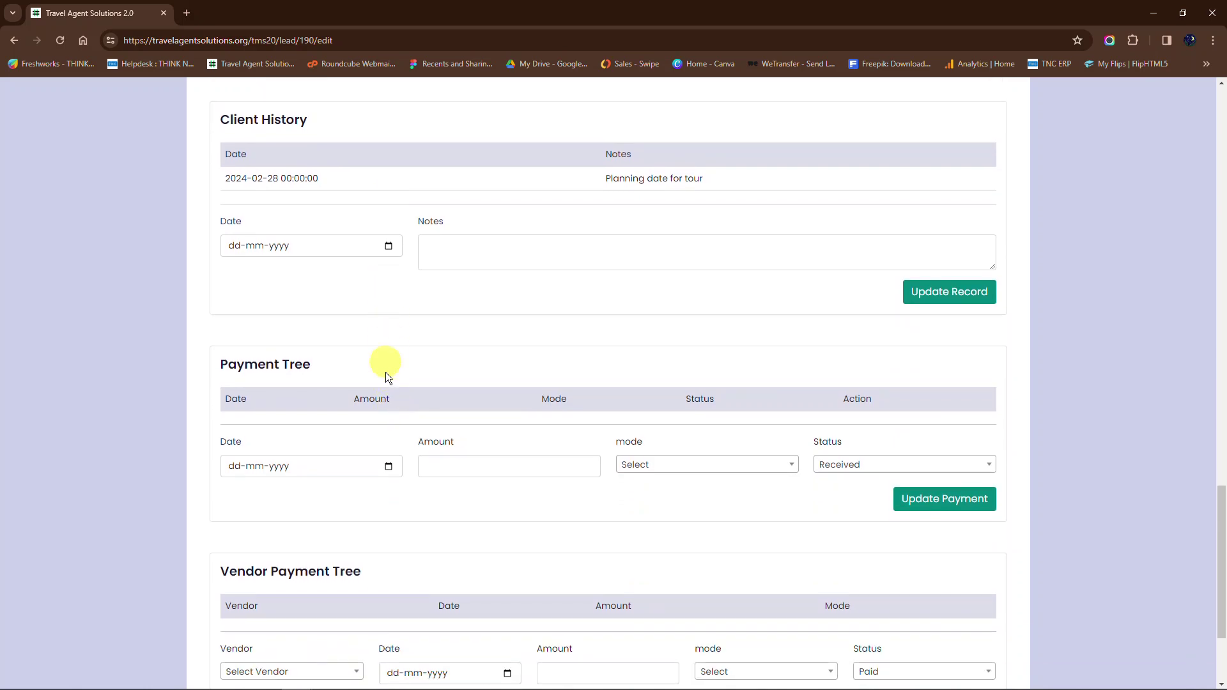
pyautogui.scroll(-1, 385, 375)
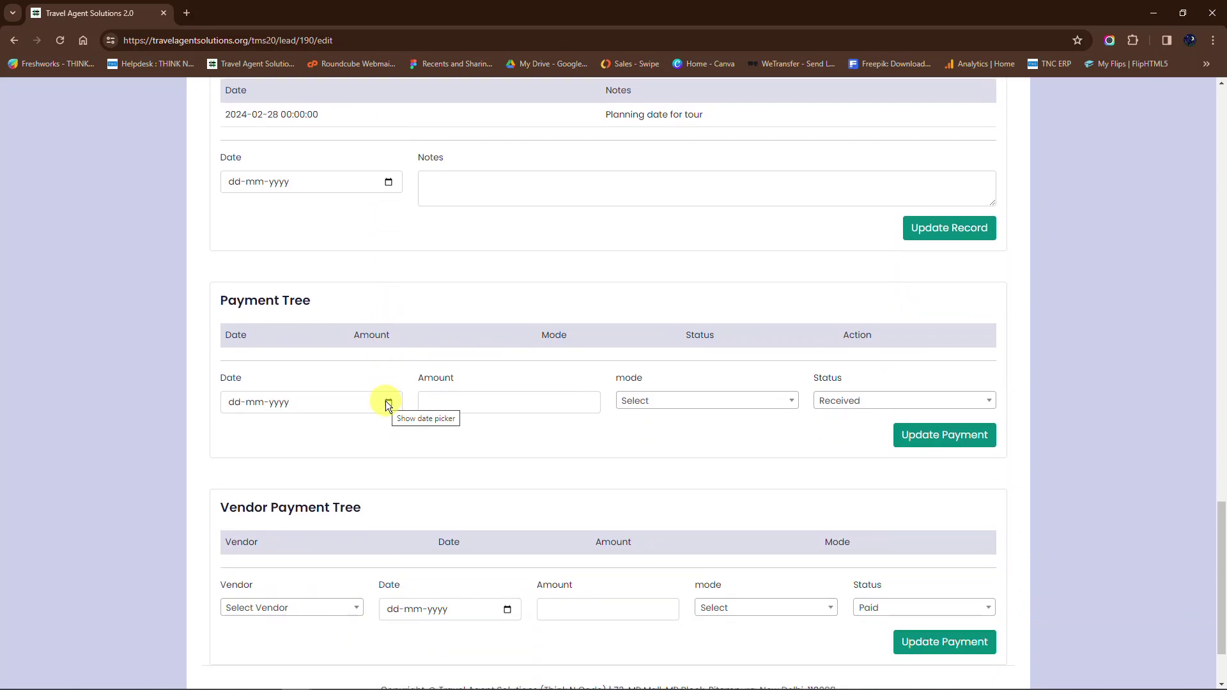
# Step: Add a 10000 client payment dated 2 February 2024, ICICI Bank, status Received, and confirm it
pyautogui.click(388, 402)
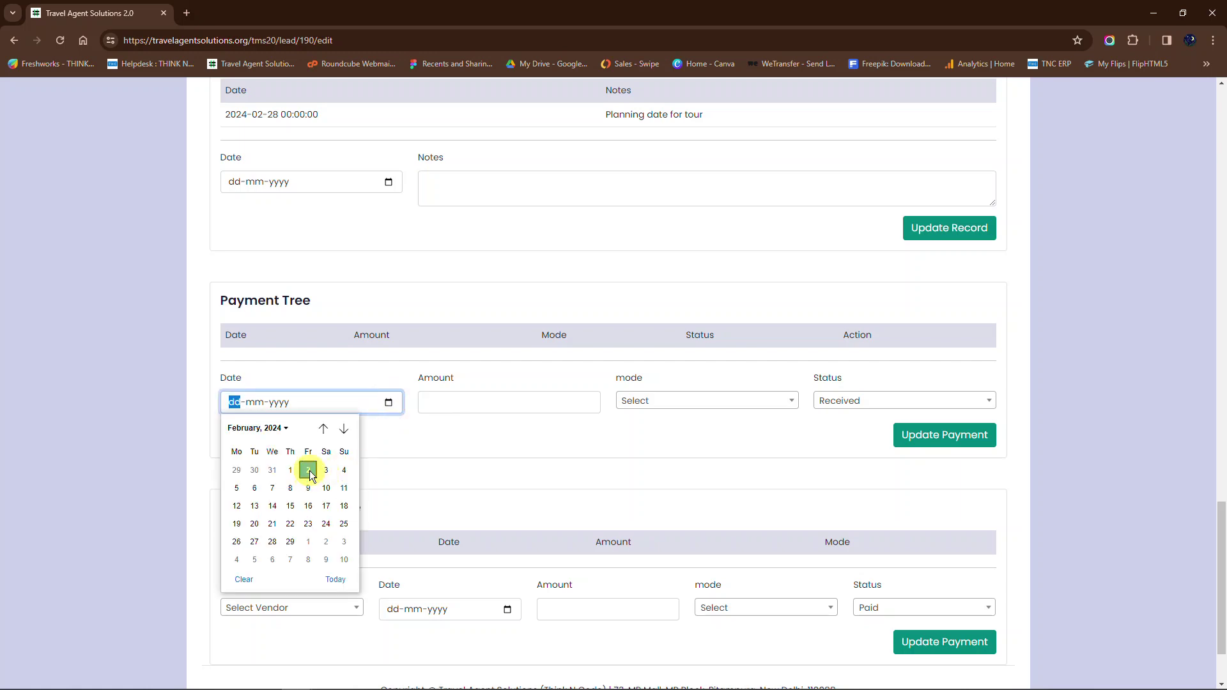
pyautogui.click(308, 470)
pyautogui.click(483, 401)
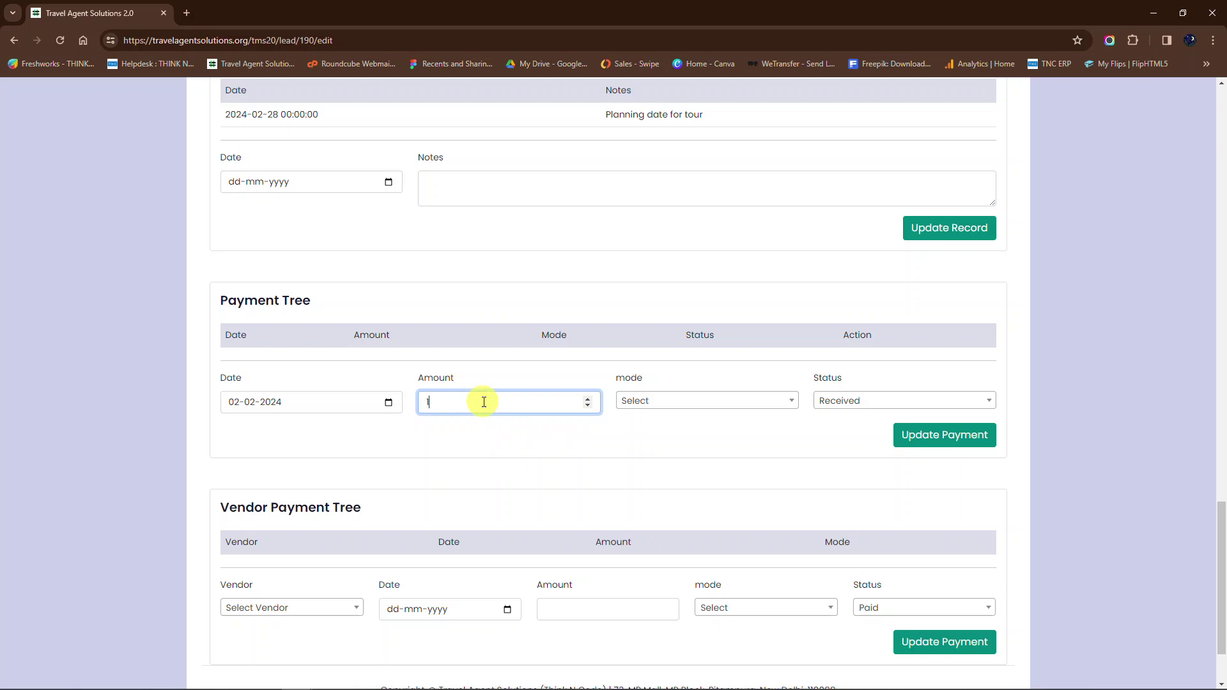
pyautogui.write('10000')
pyautogui.click(685, 402)
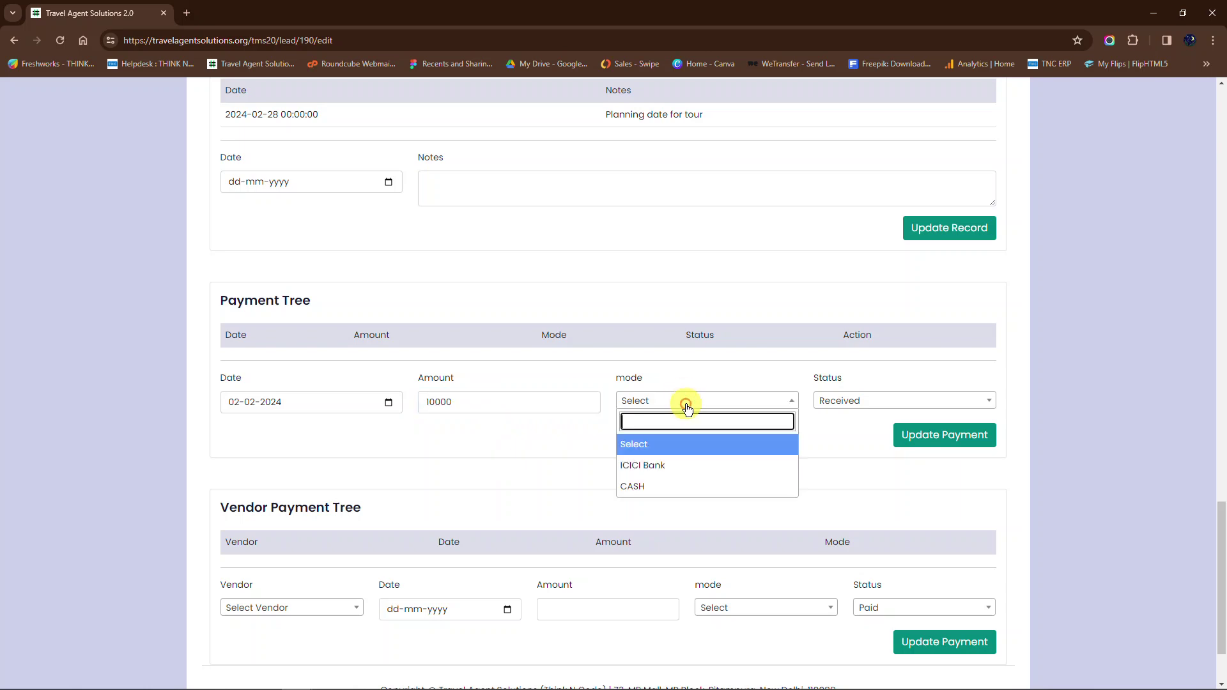
pyautogui.click(666, 465)
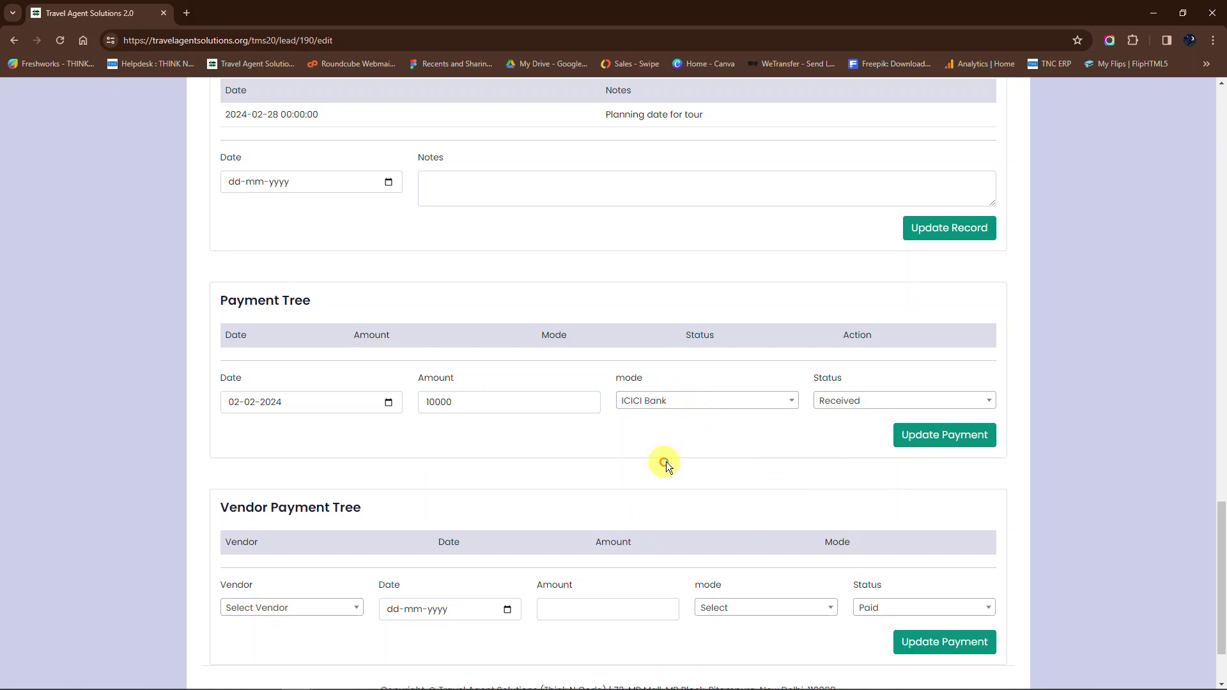
pyautogui.click(859, 401)
pyautogui.click(843, 447)
pyautogui.click(946, 441)
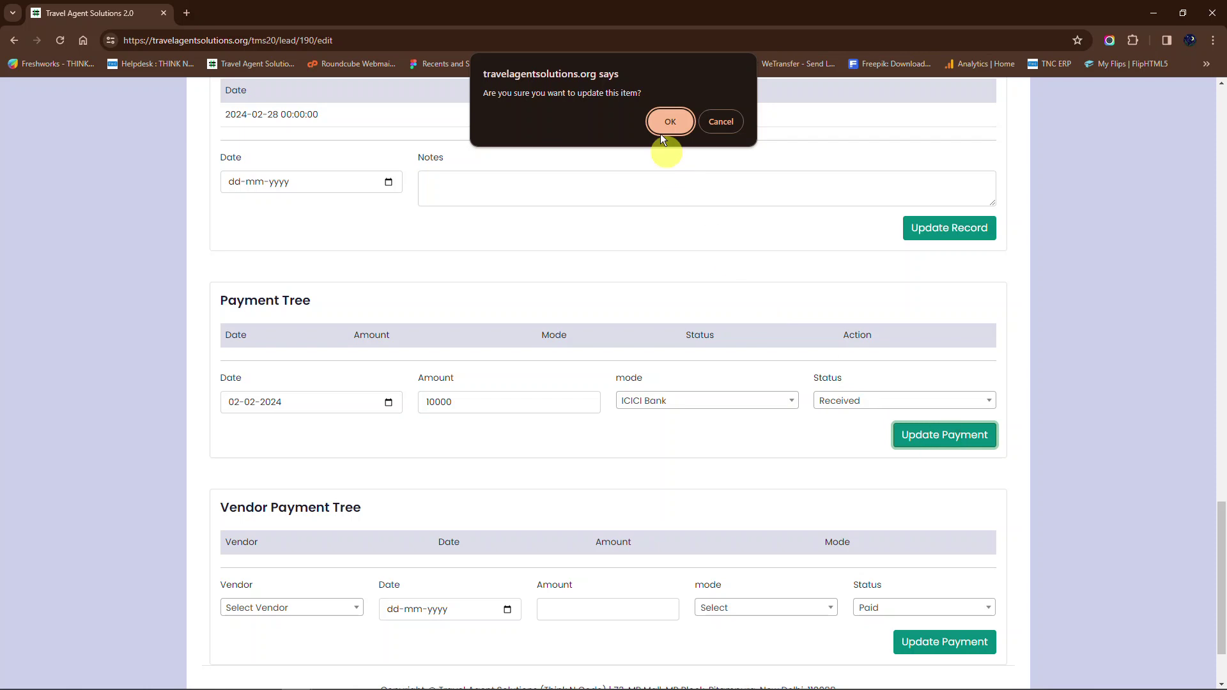
pyautogui.click(658, 120)
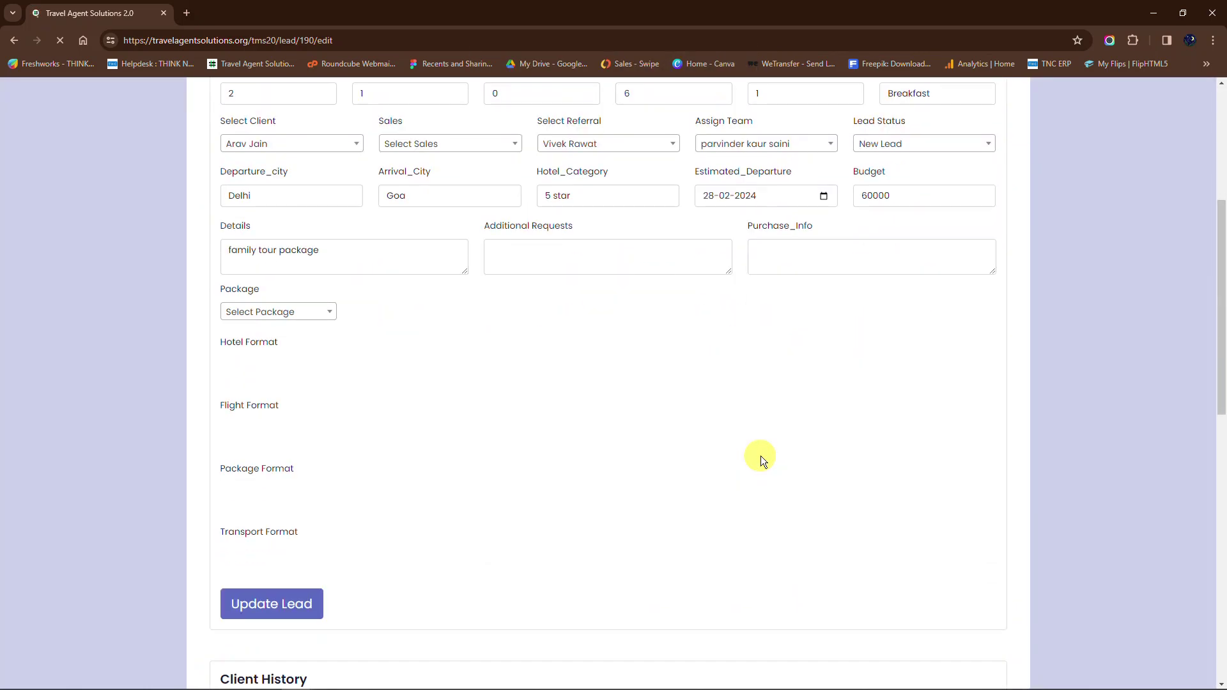
pyautogui.scroll(-7, 761, 456)
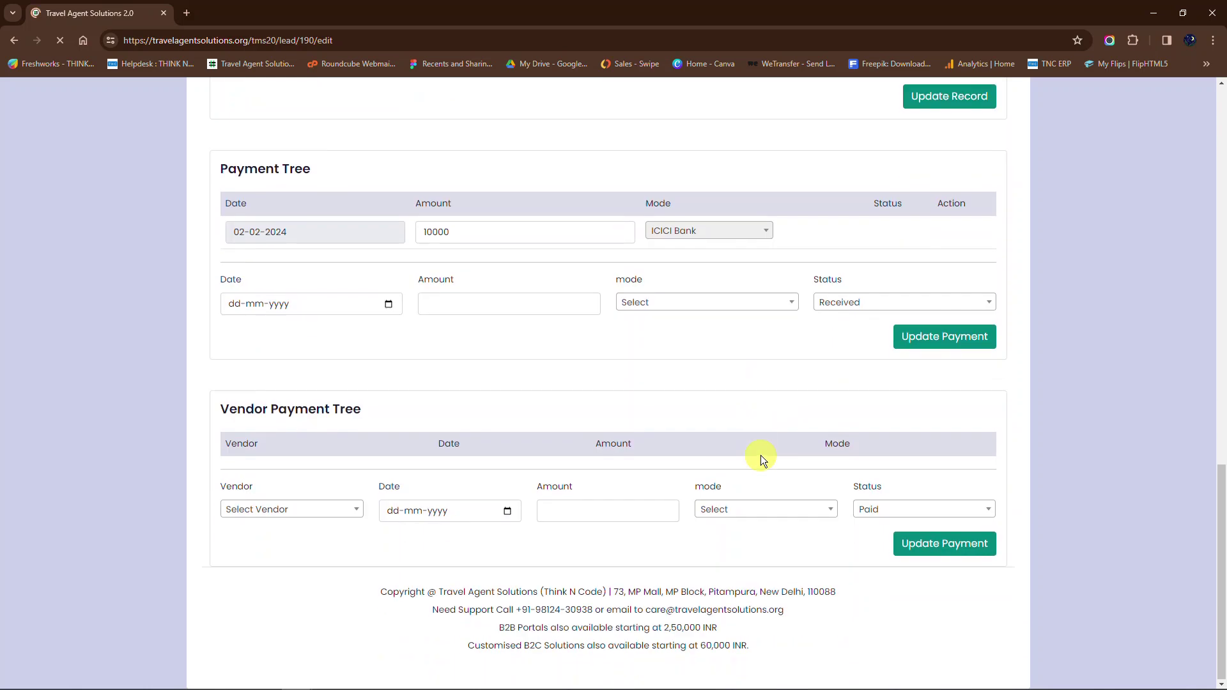
# Step: Add a 30000 client payment dated 18 February 2024, ICICI Bank, status Pending, and confirm it
pyautogui.click(389, 305)
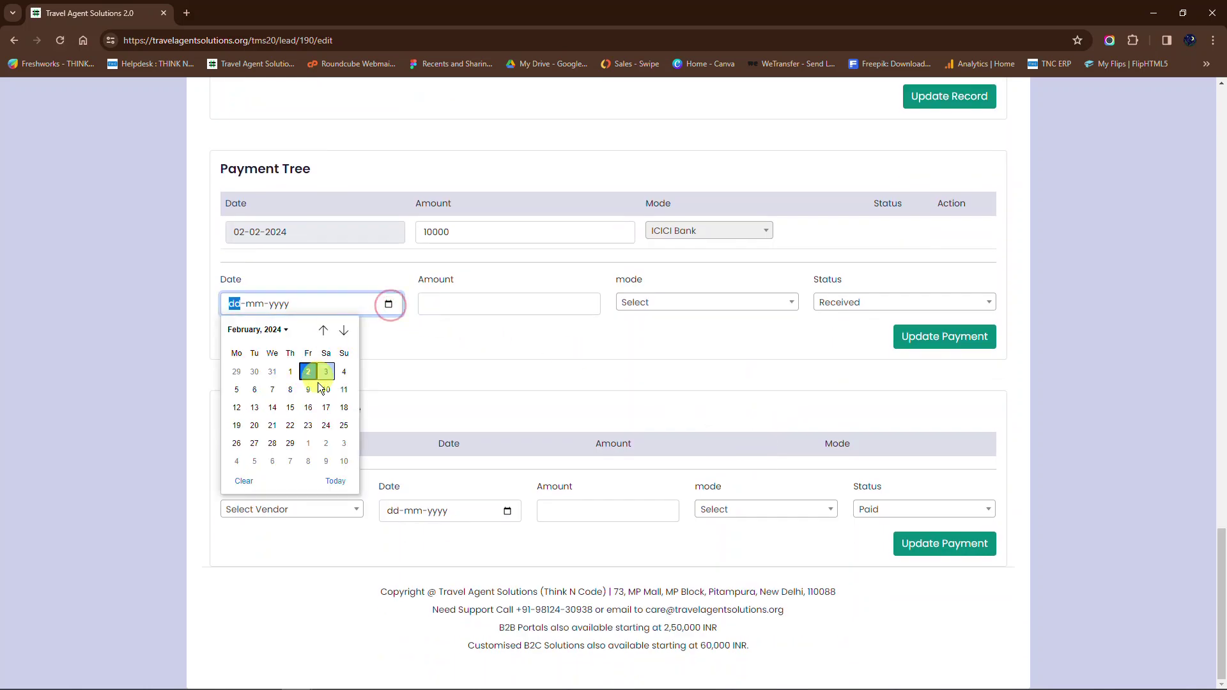
pyautogui.click(344, 407)
pyautogui.click(524, 304)
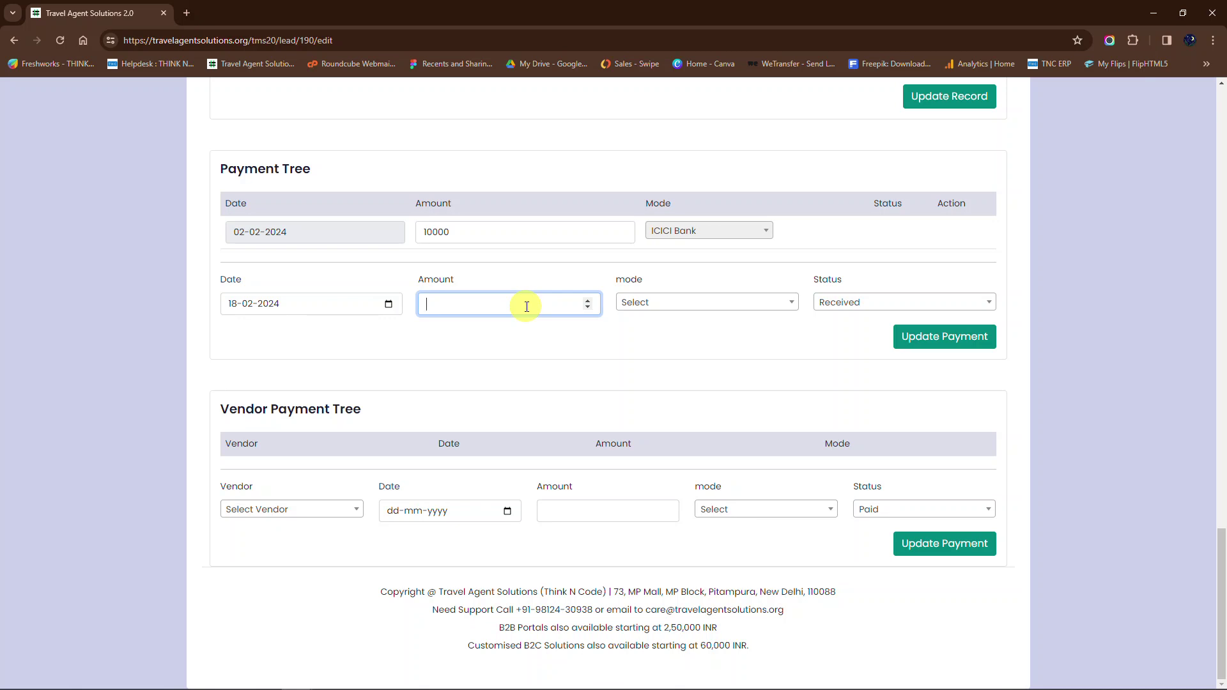
pyautogui.write('30000')
pyautogui.click(691, 303)
pyautogui.click(674, 366)
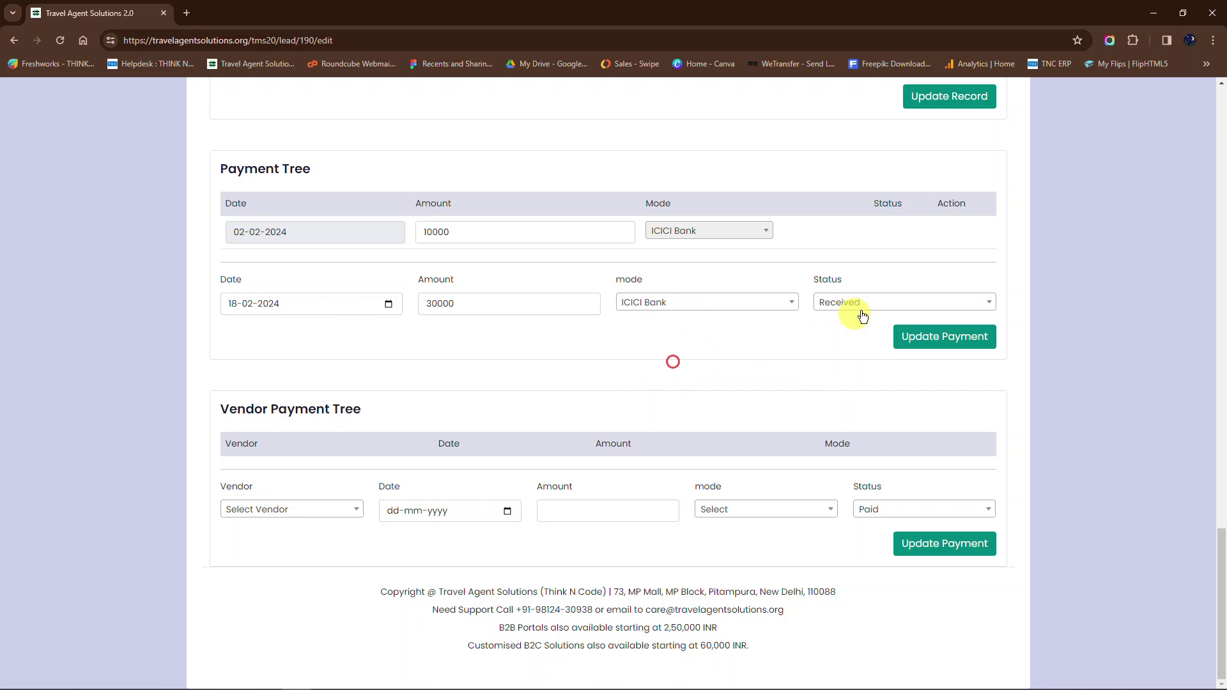
pyautogui.click(864, 304)
pyautogui.click(841, 366)
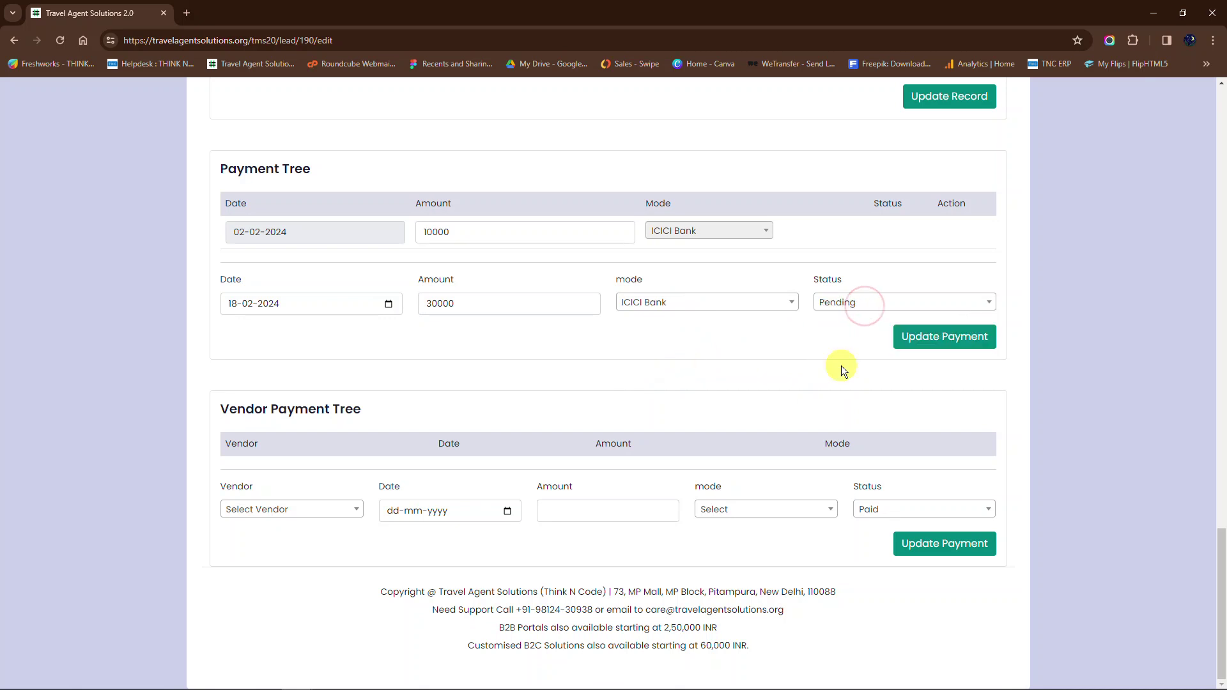
pyautogui.click(917, 334)
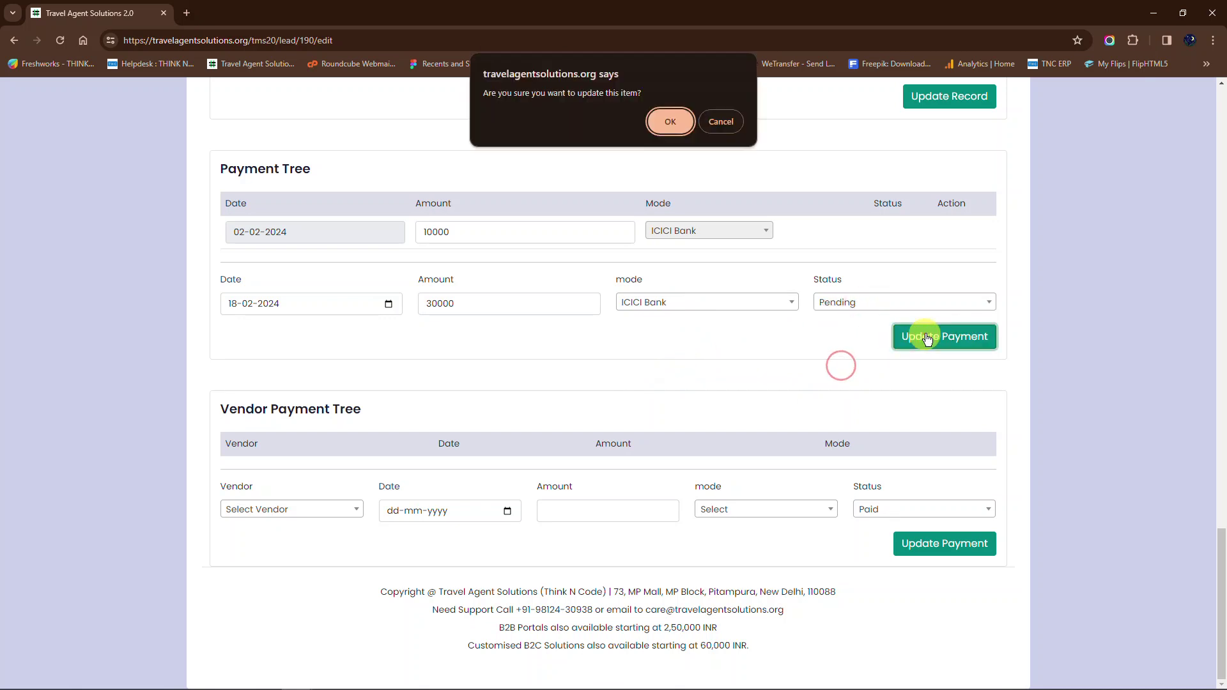
pyautogui.click(667, 123)
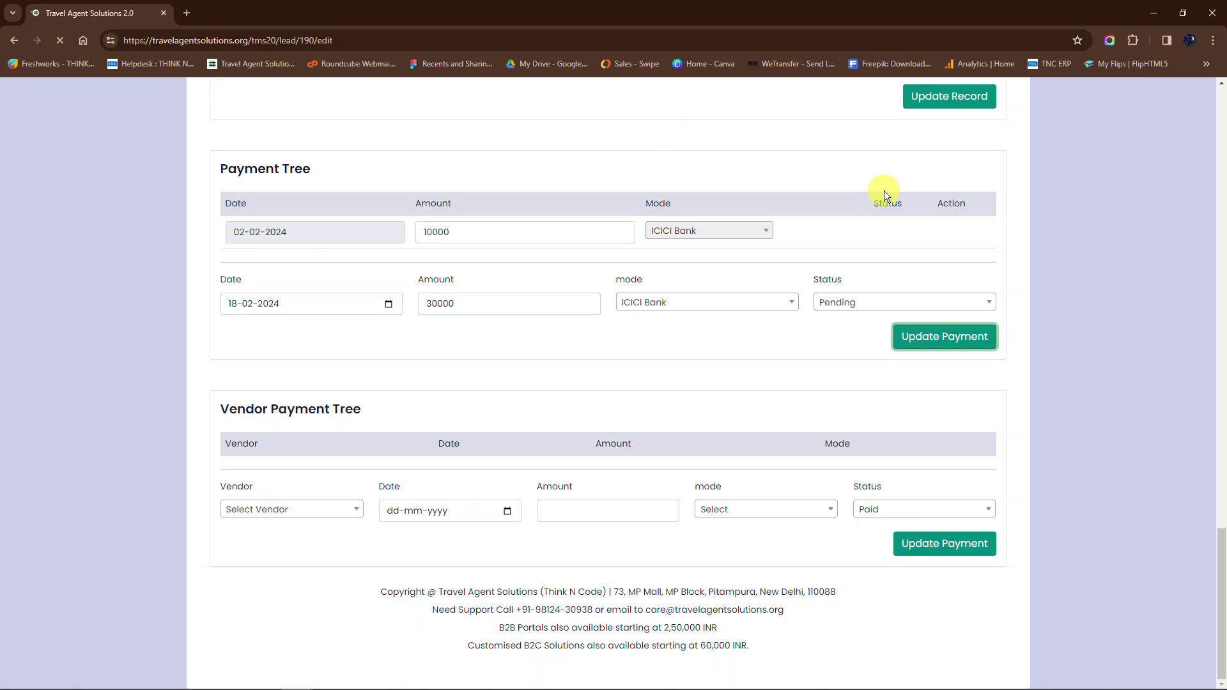
pyautogui.scroll(-5, 884, 191)
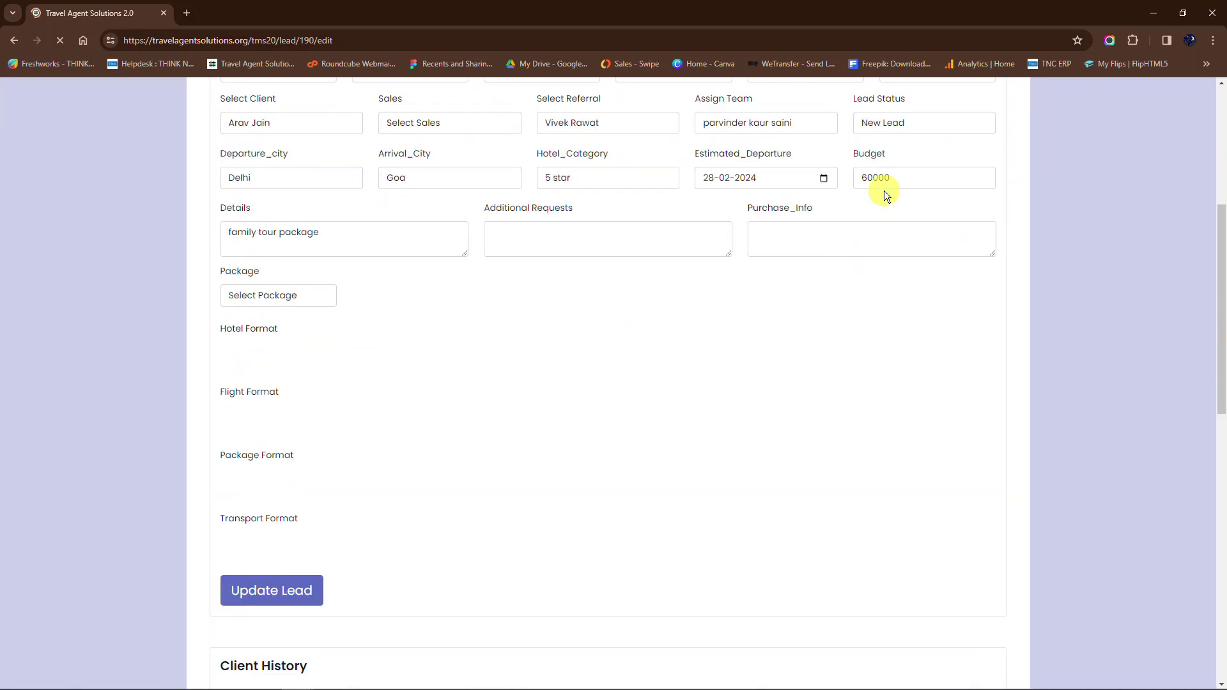
pyautogui.scroll(-10, 884, 190)
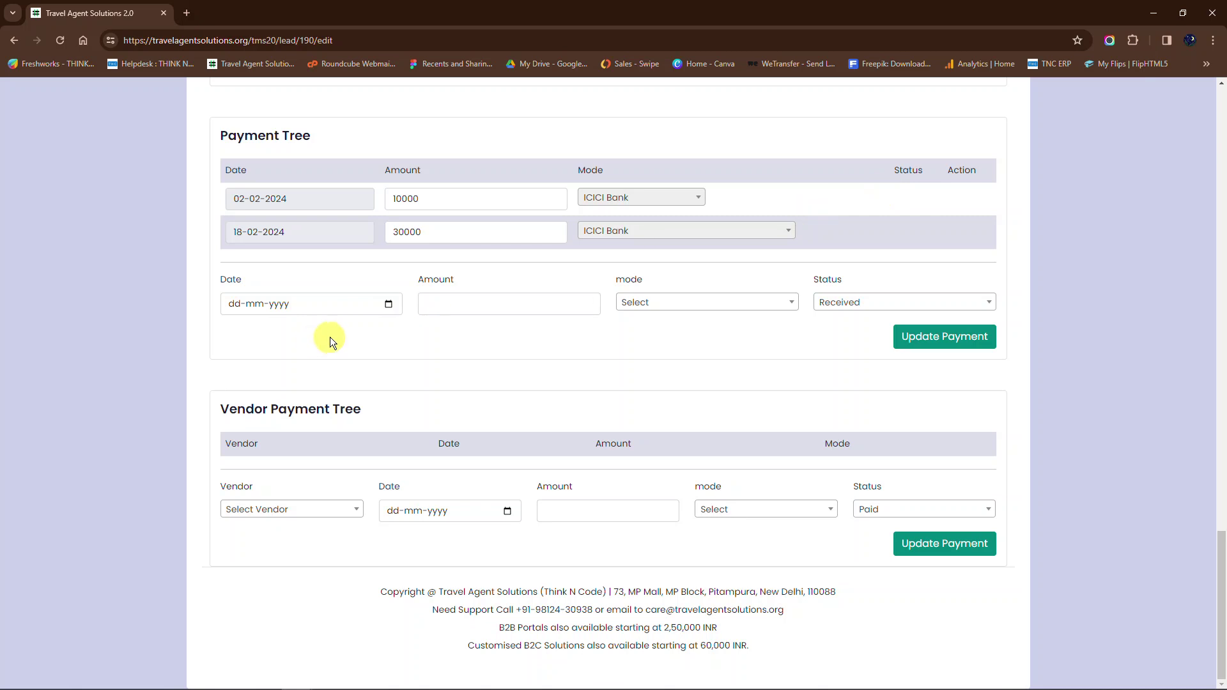
# Step: Save a Pending 5000 vendor payment to Holidayworldwide via ICICI Bank dated 5 February 2024
pyautogui.click(282, 505)
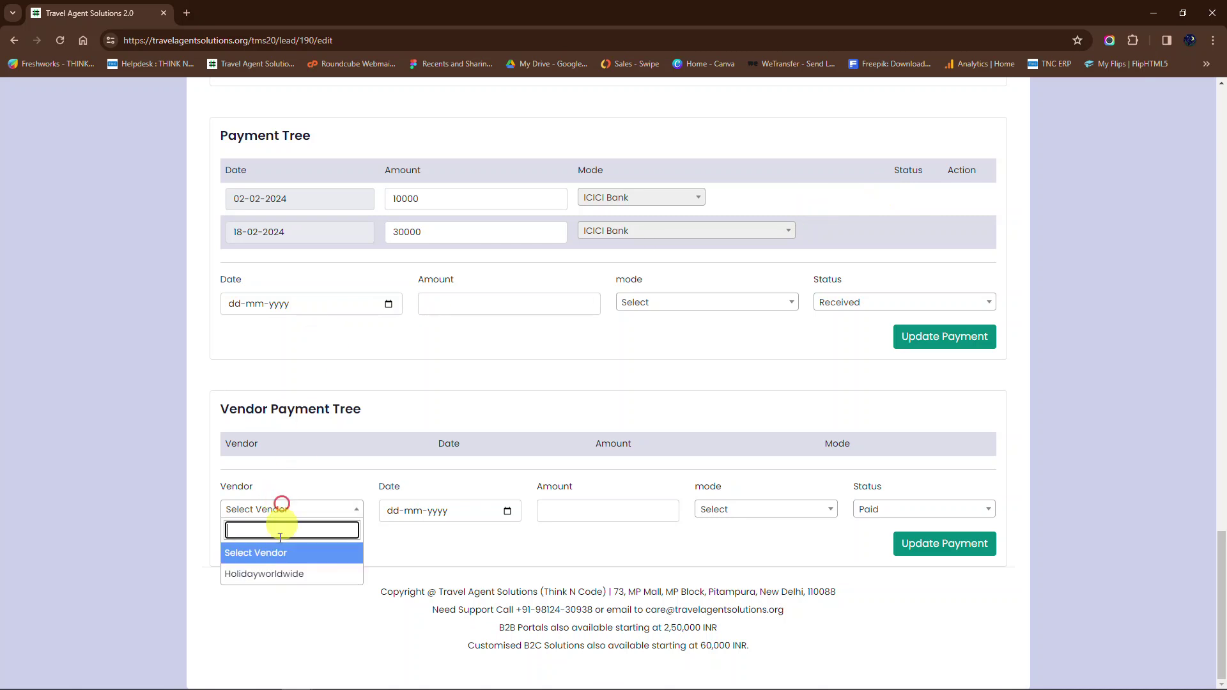
pyautogui.click(270, 574)
pyautogui.click(505, 512)
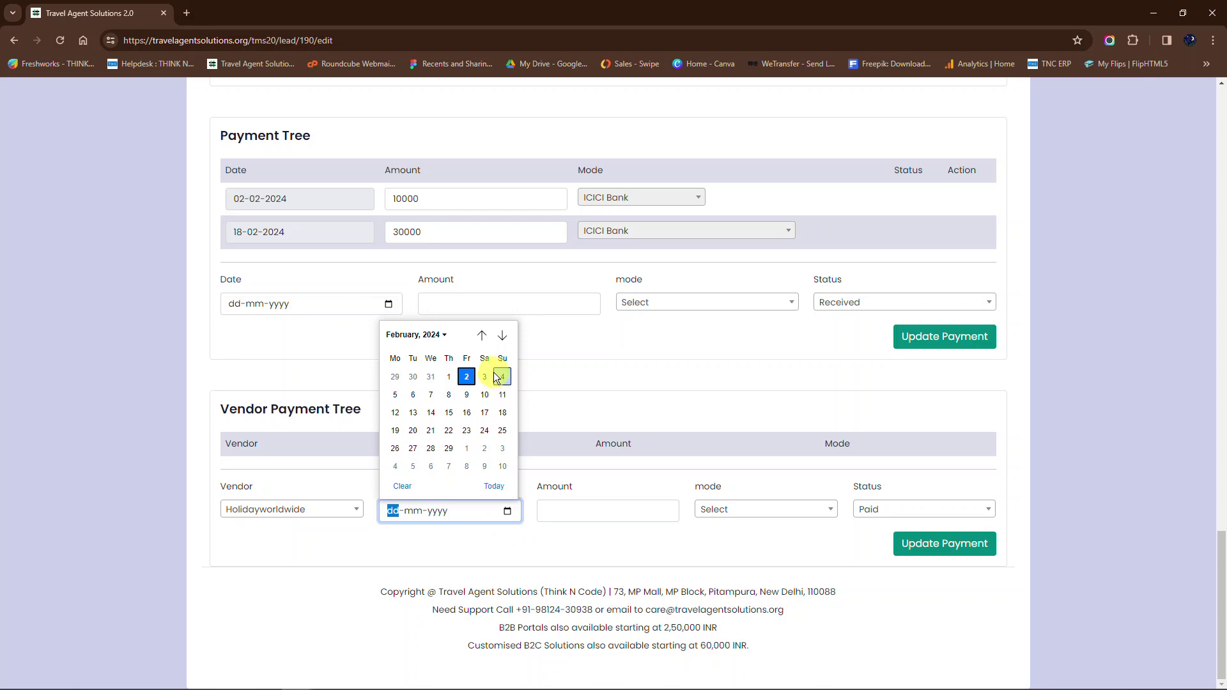
pyautogui.click(395, 395)
pyautogui.click(625, 510)
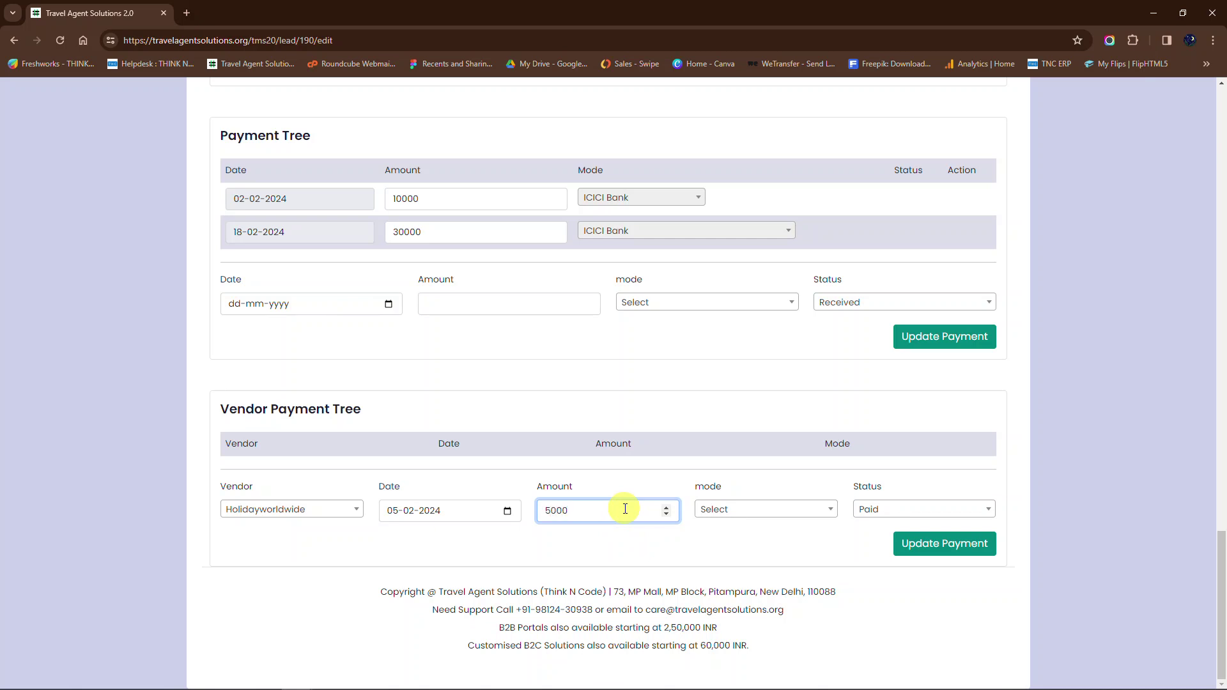
pyautogui.click(790, 510)
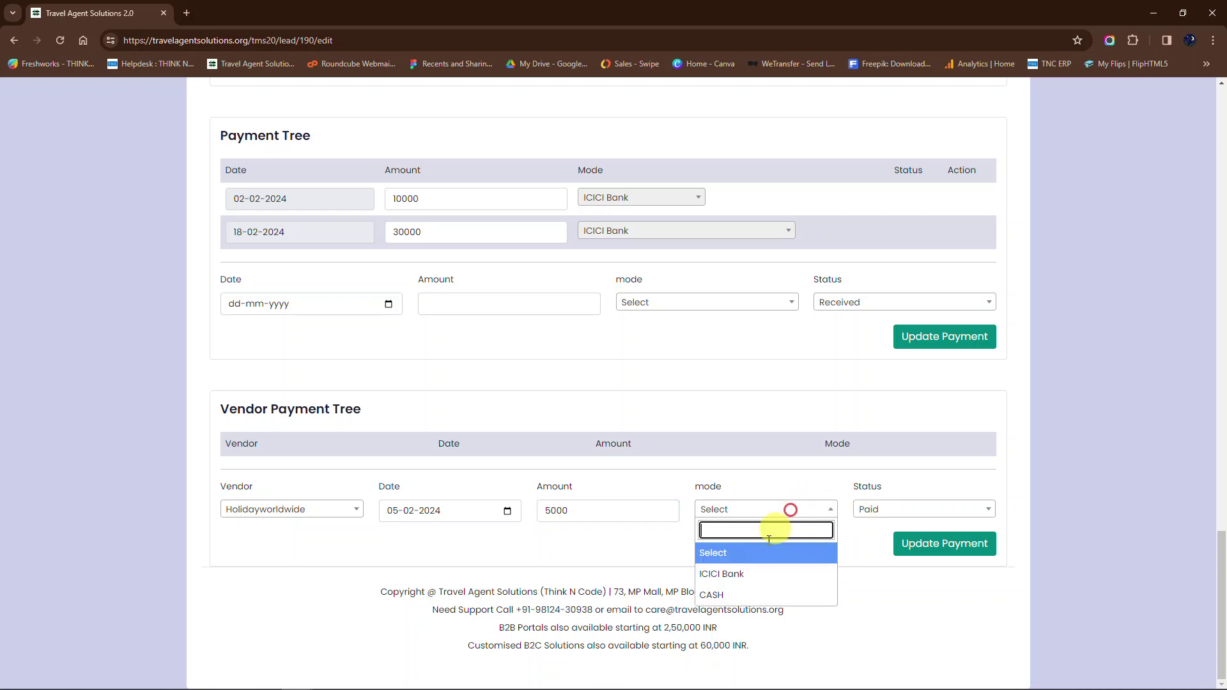
pyautogui.click(740, 573)
pyautogui.click(920, 506)
pyautogui.click(876, 573)
pyautogui.click(952, 542)
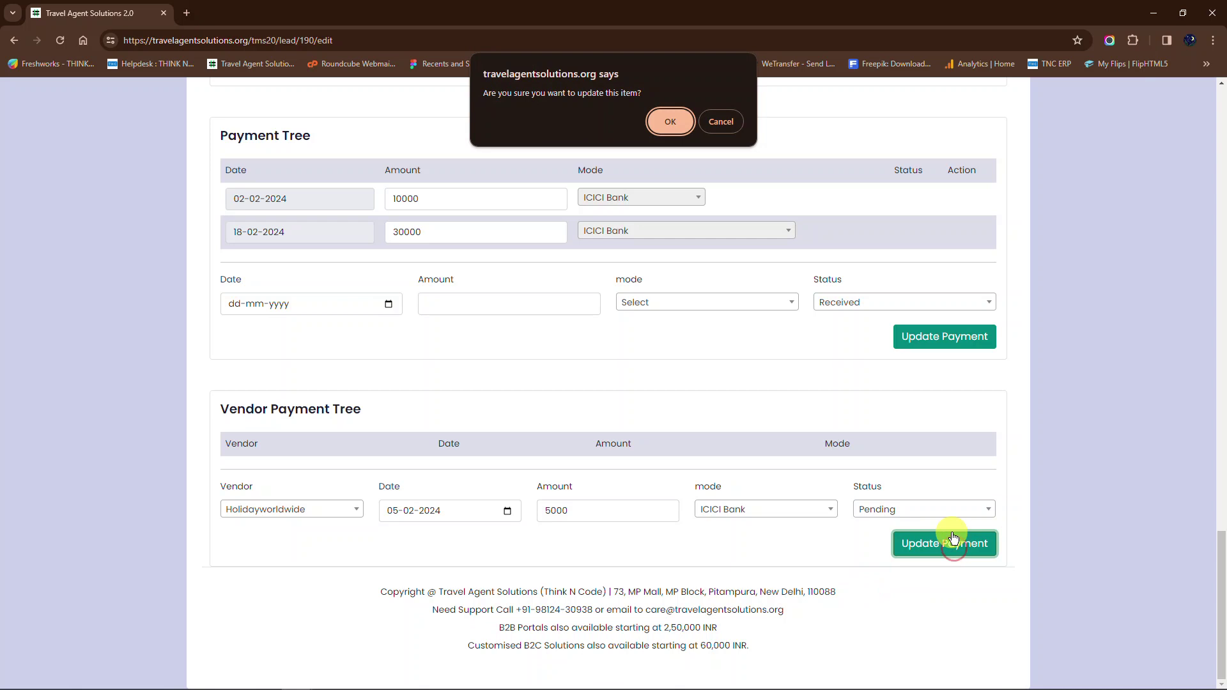
pyautogui.click(671, 122)
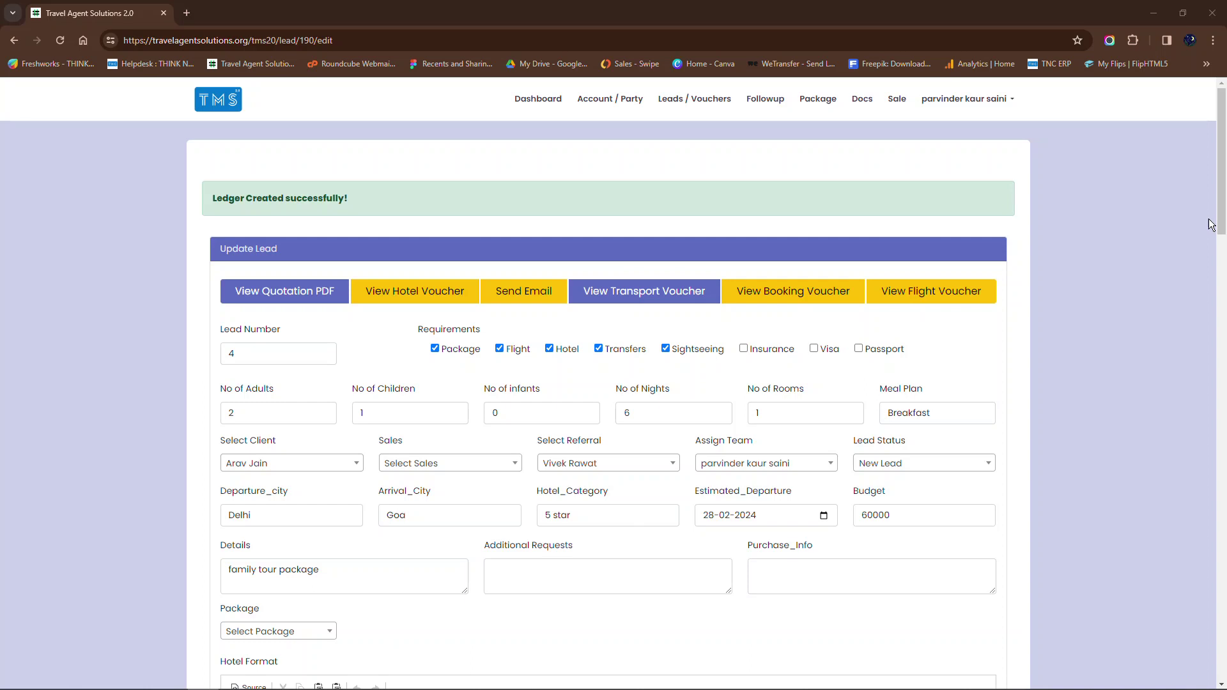
# Step: Review the Payment and Vendor Payment Trees and the Package Format itinerary, then update the Goa lead
pyautogui.scroll(-4, 733, 345)
pyautogui.scroll(-2, 723, 362)
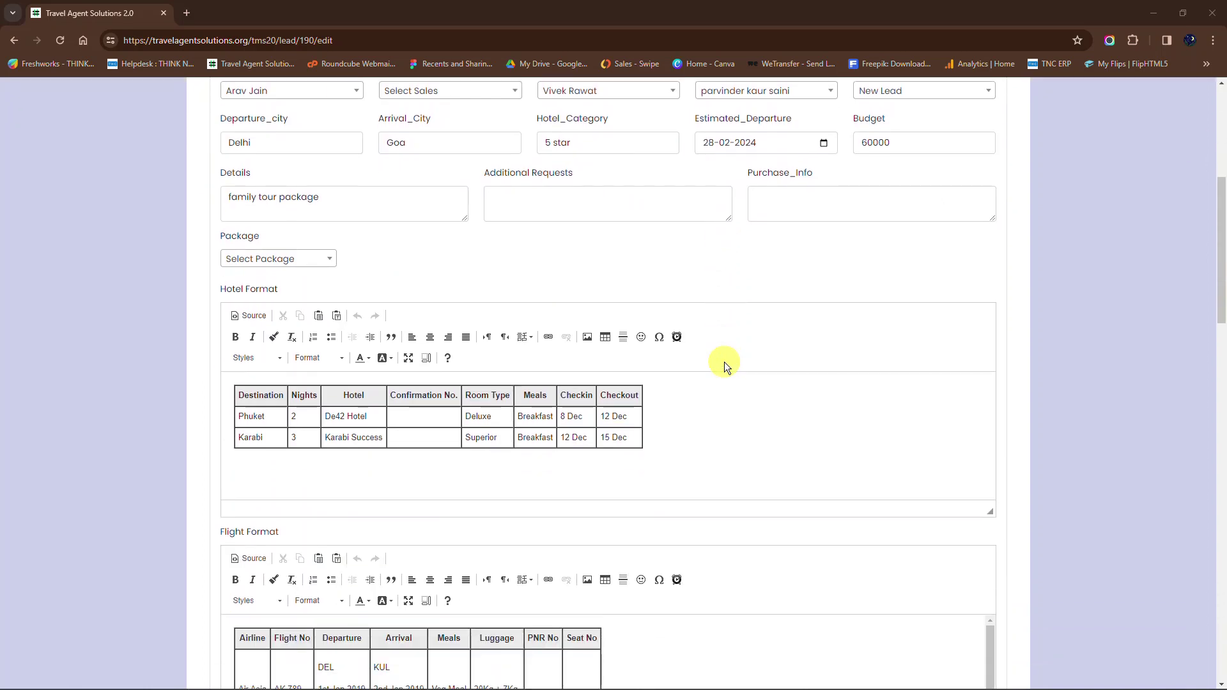
pyautogui.scroll(-7, 724, 362)
pyautogui.scroll(-3, 724, 361)
pyautogui.click(735, 349)
pyautogui.scroll(-4, 734, 349)
pyautogui.scroll(-7, 740, 356)
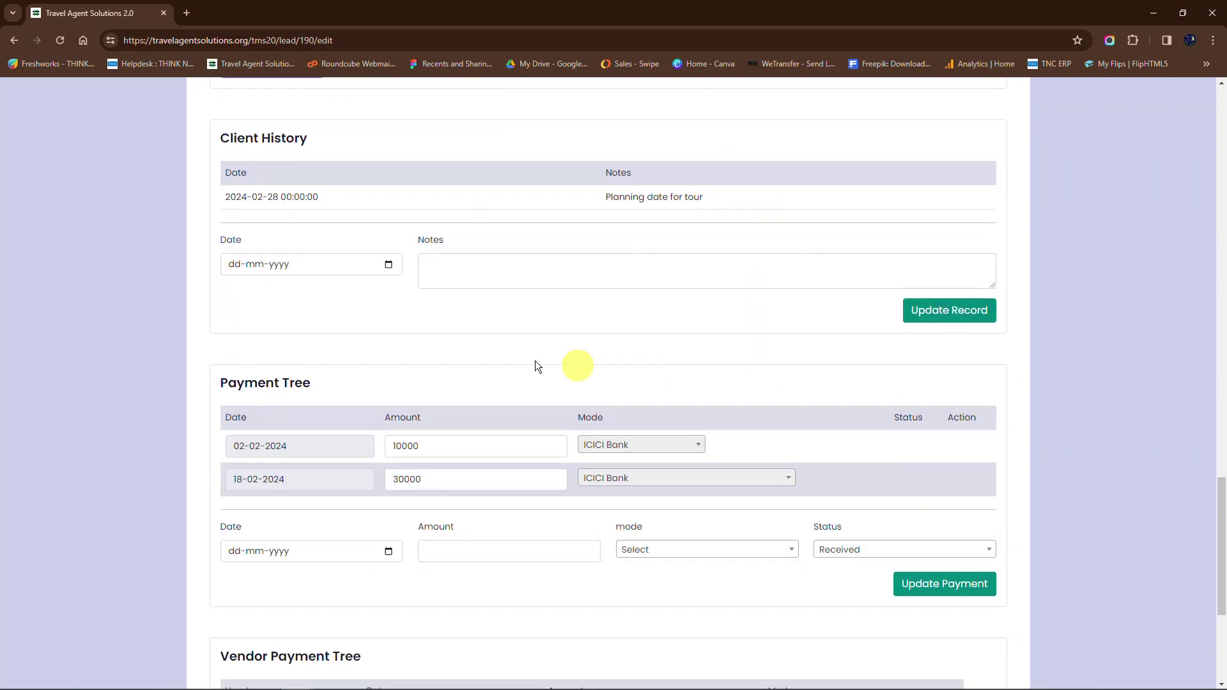
pyautogui.scroll(-3, 605, 323)
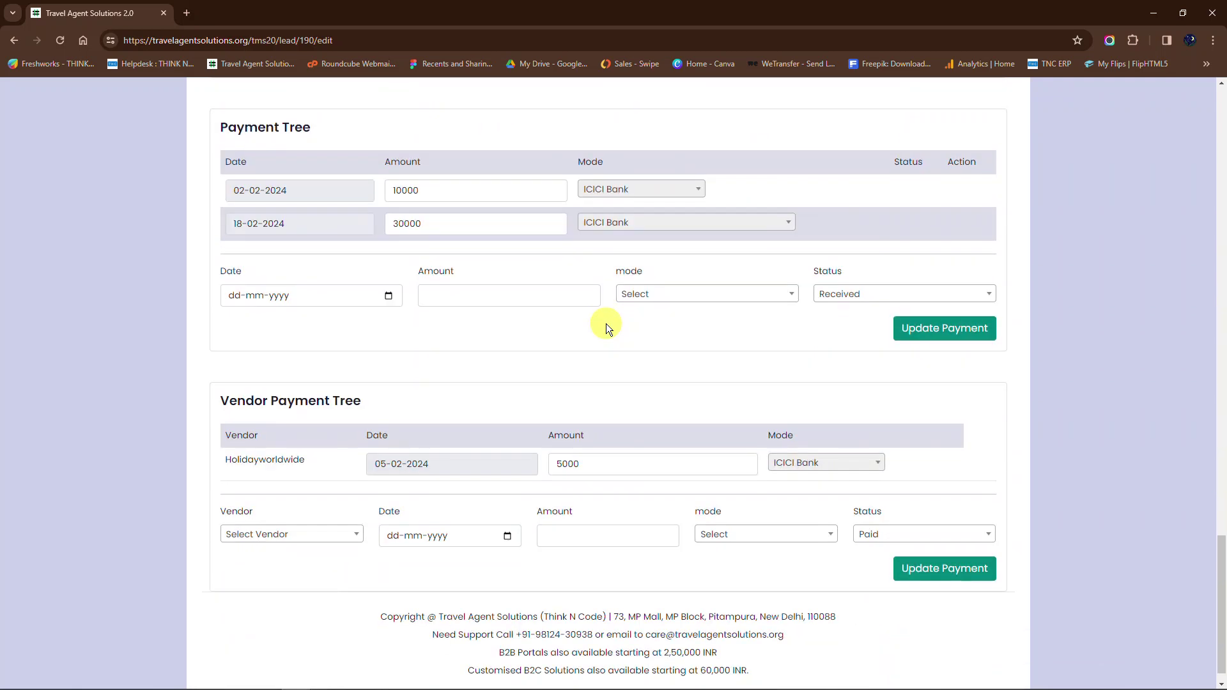
pyautogui.scroll(7, 606, 323)
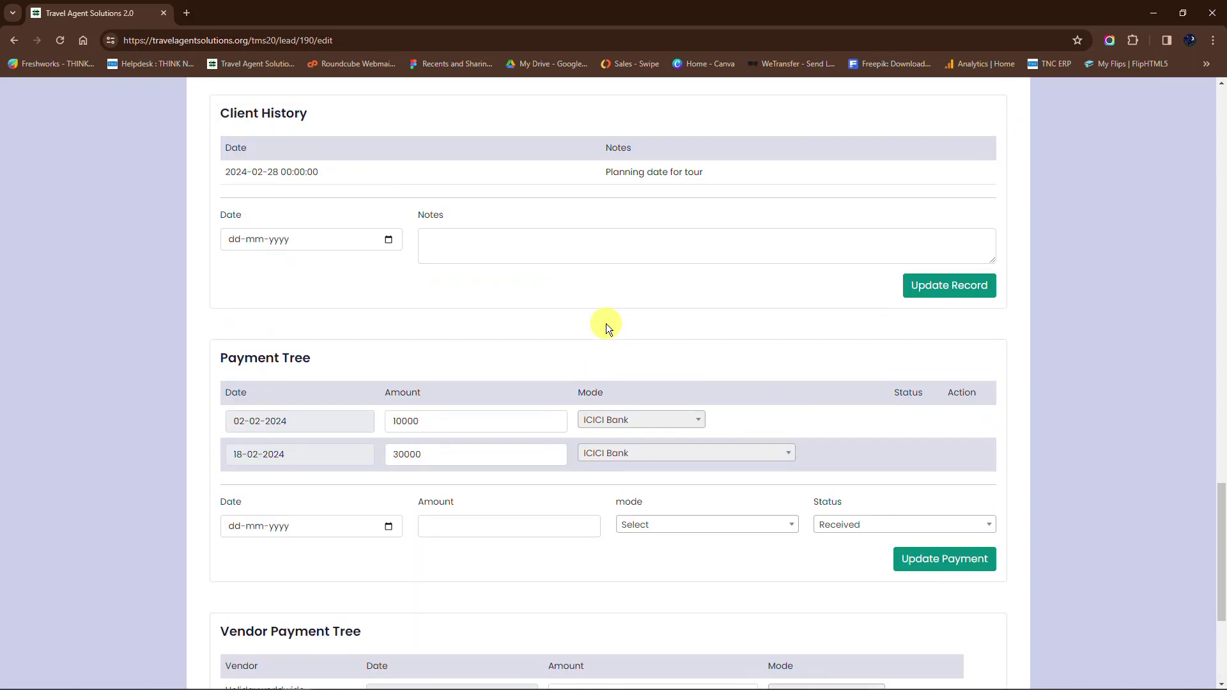
pyautogui.click(319, 369)
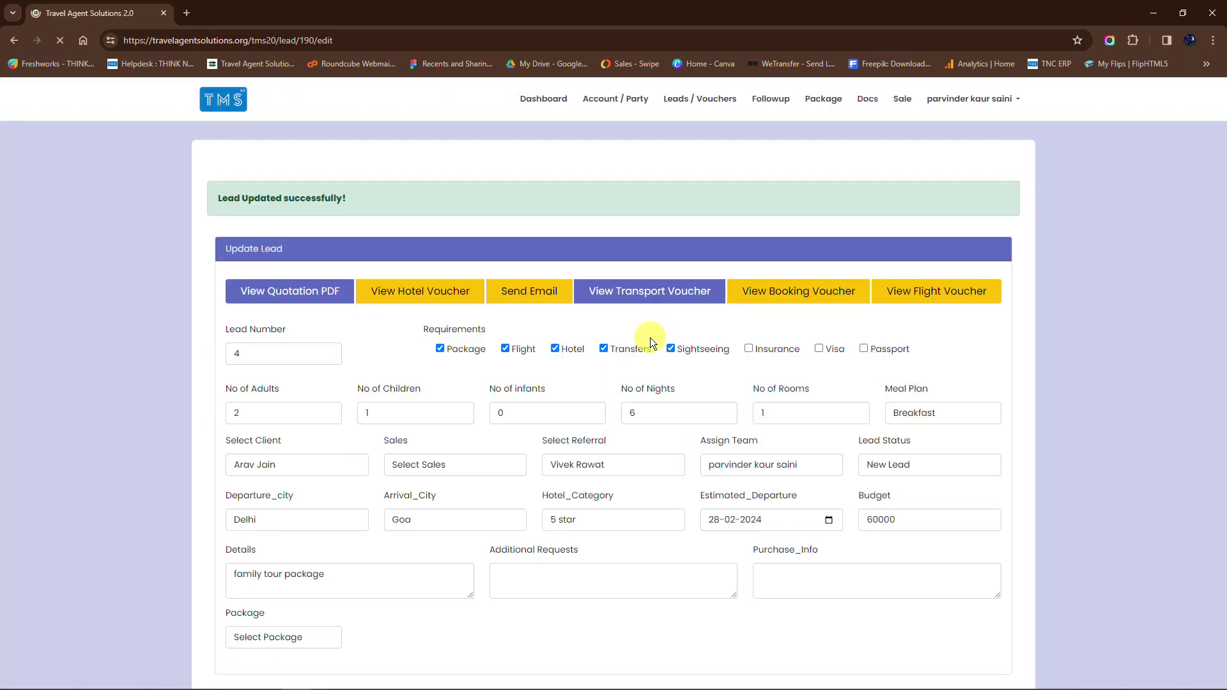
pyautogui.scroll(-9, 708, 338)
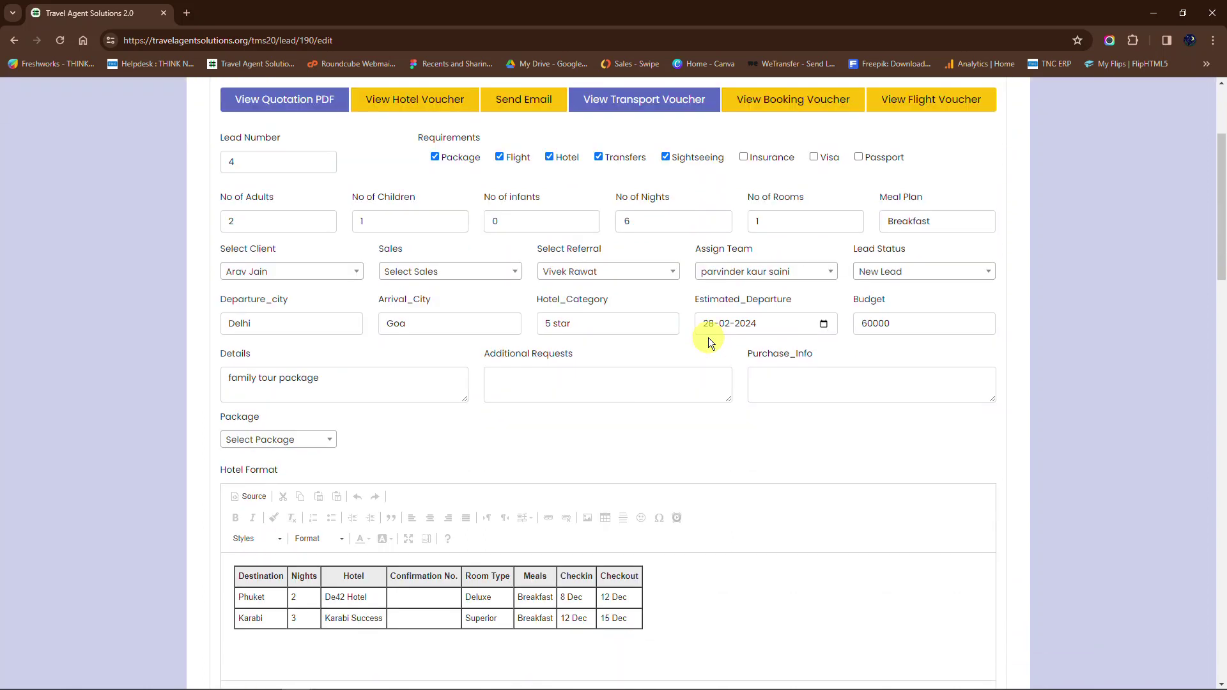